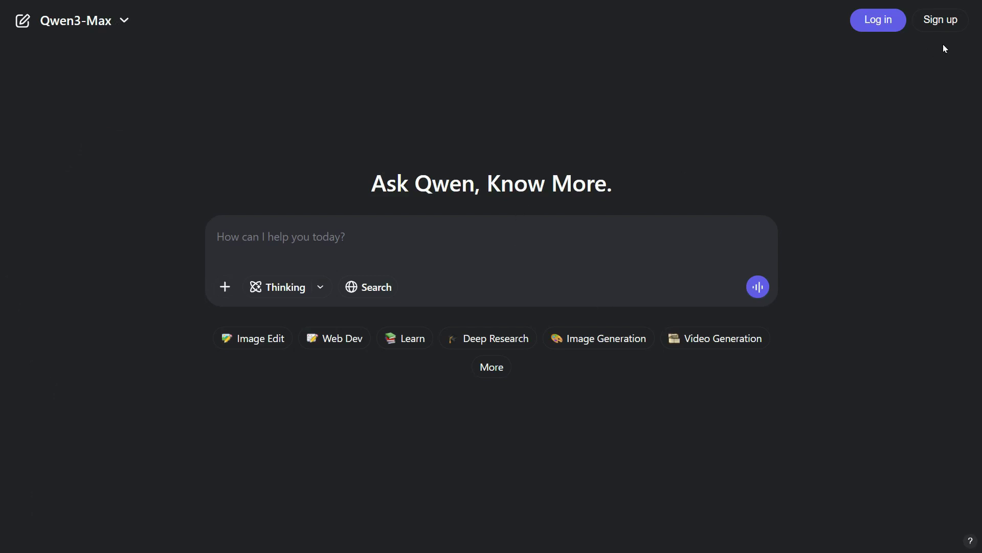
- Register a new Qwen Chat account through Sign up and reach the logged-in home page
click(942, 21)
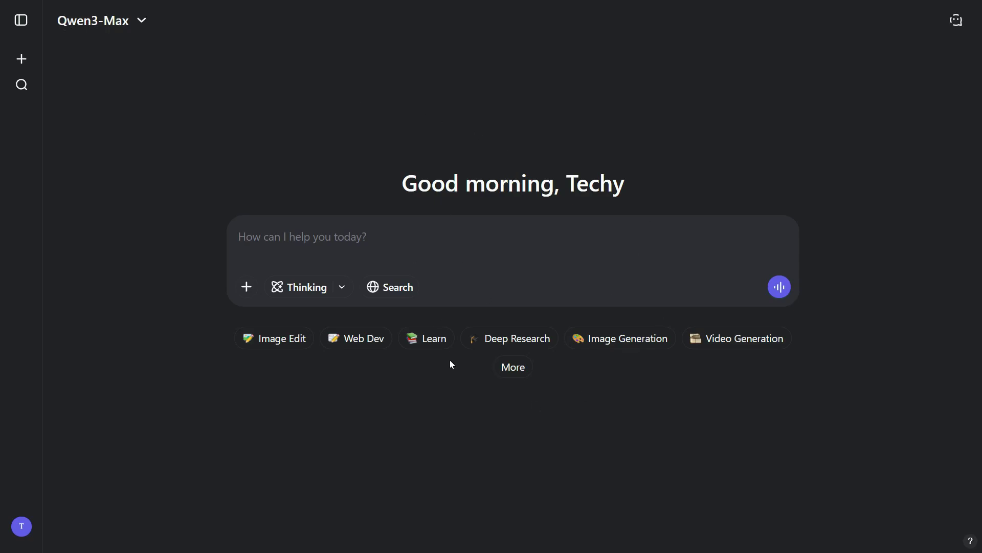
- Generate a 16:9 image of a suited man in sunglasses leaning on a black car at sunset
click(626, 340)
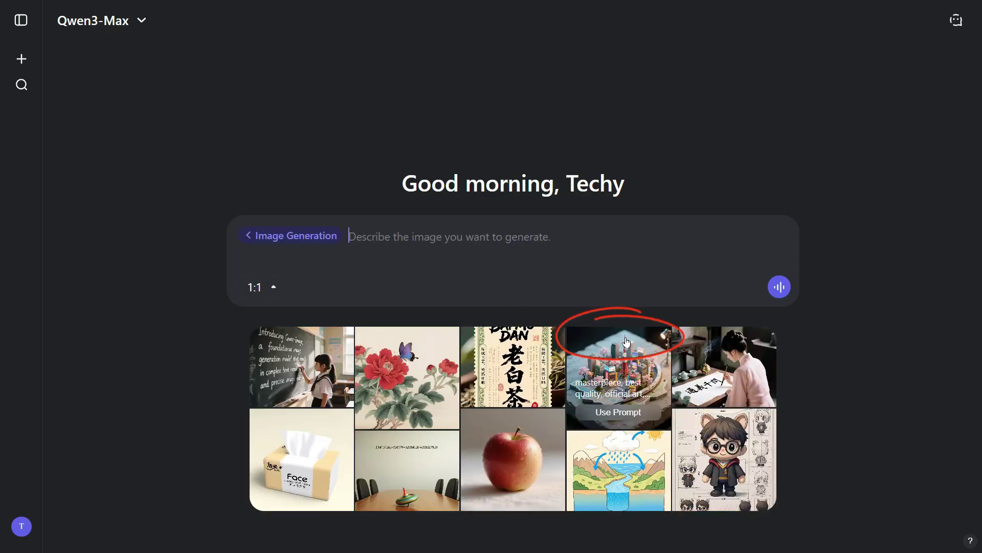
click(274, 288)
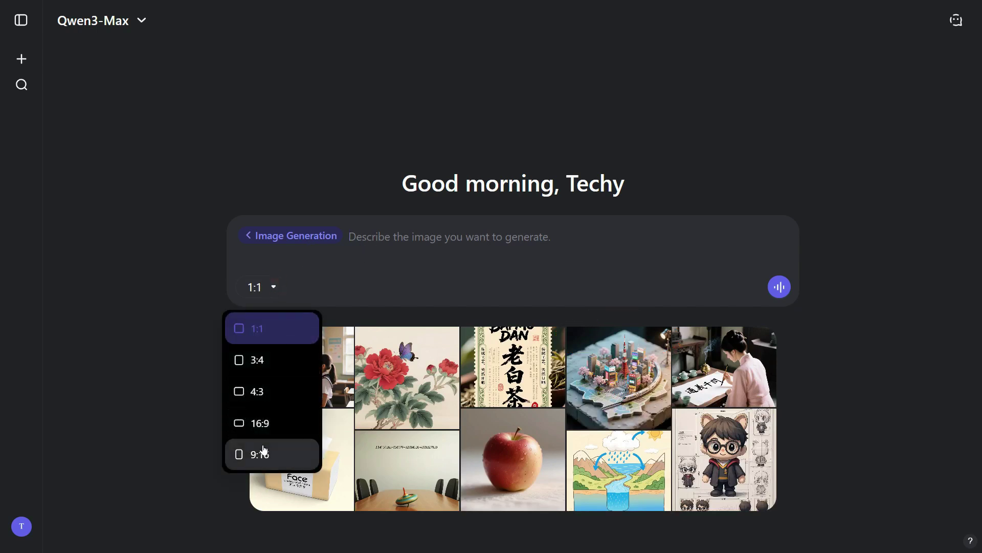
click(261, 423)
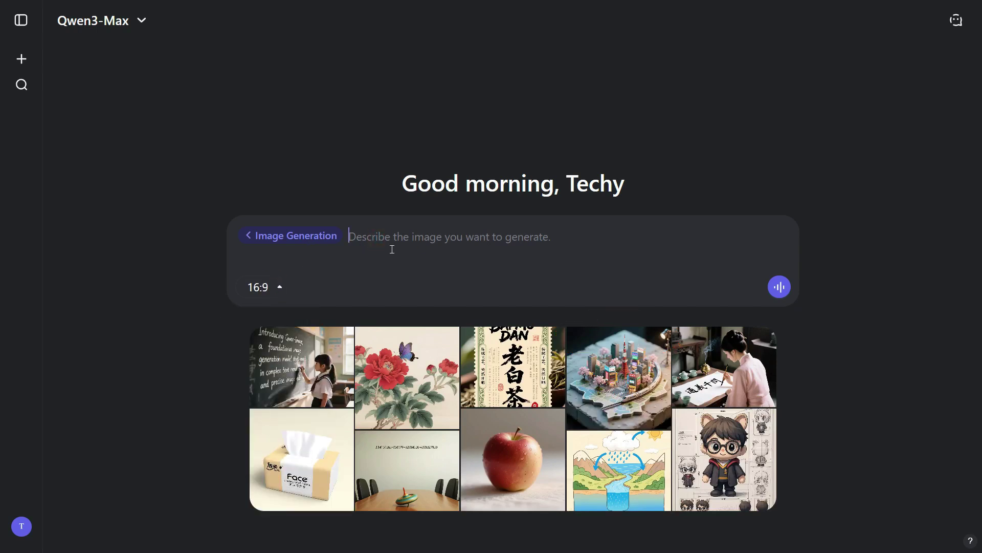
text(A handsome American man, wearing sunglasses and a well-fitted suit, leaning against a sleek black car. The background features a modern city skyline during sunset, with tall buildings and a warm, golden light illuminating the scene.)
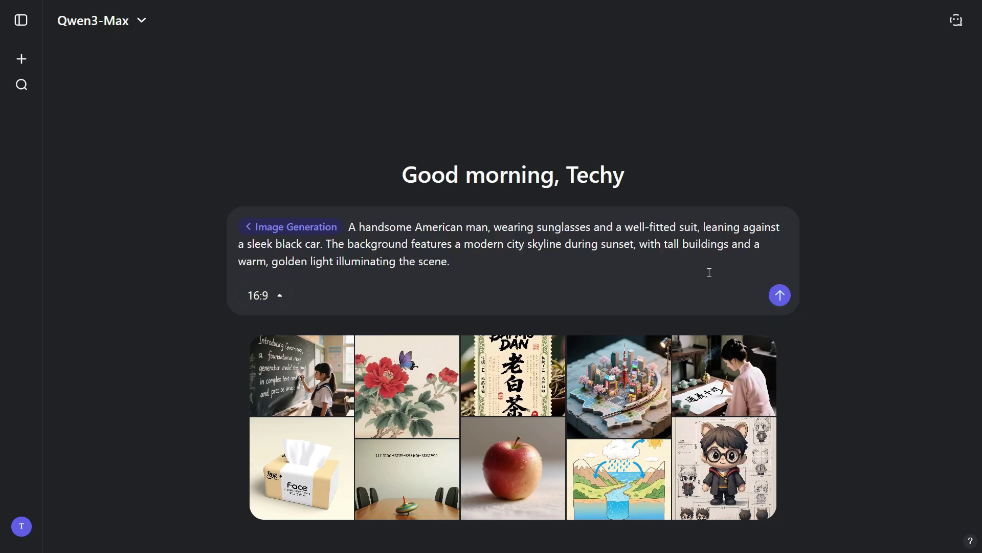
click(781, 295)
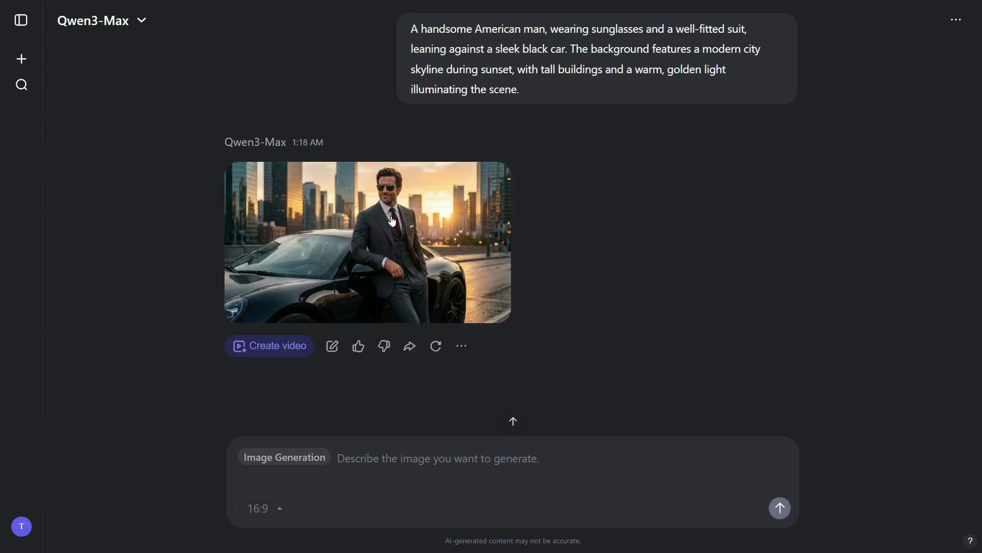
- Open the car image full size and load it into Image Edit mode
click(391, 231)
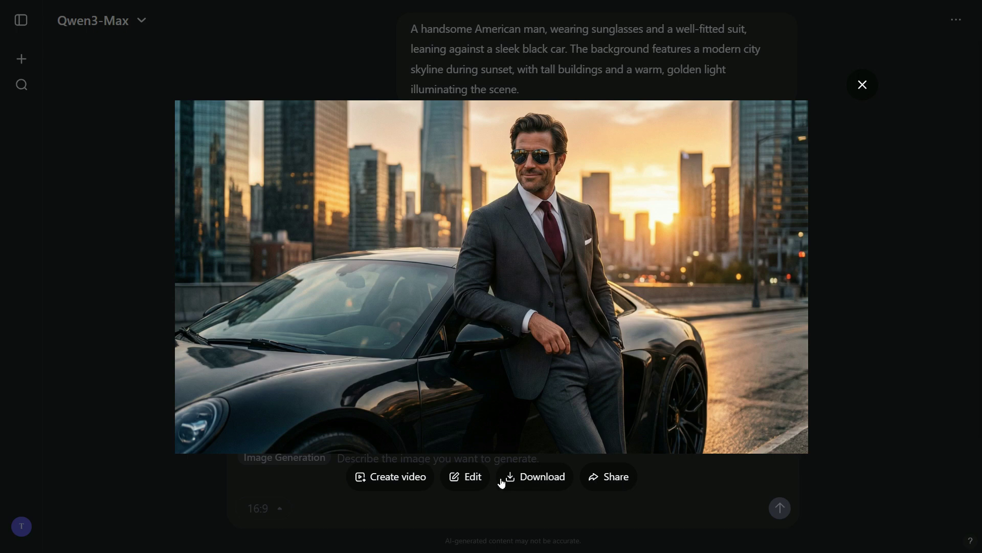
click(470, 476)
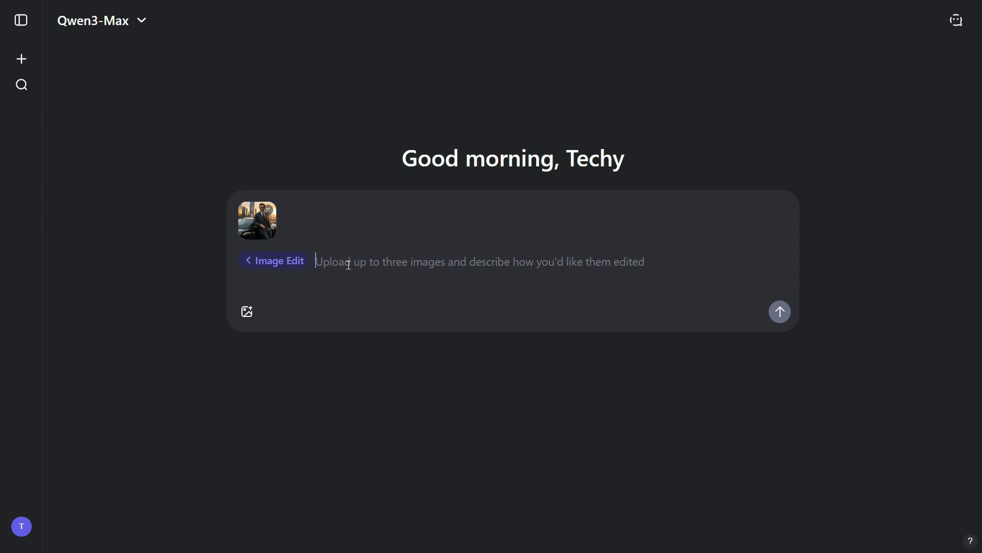
- Edit the car image so the man wears a white suit, then view the result full size
text(Change the color of the man's suit to white.)
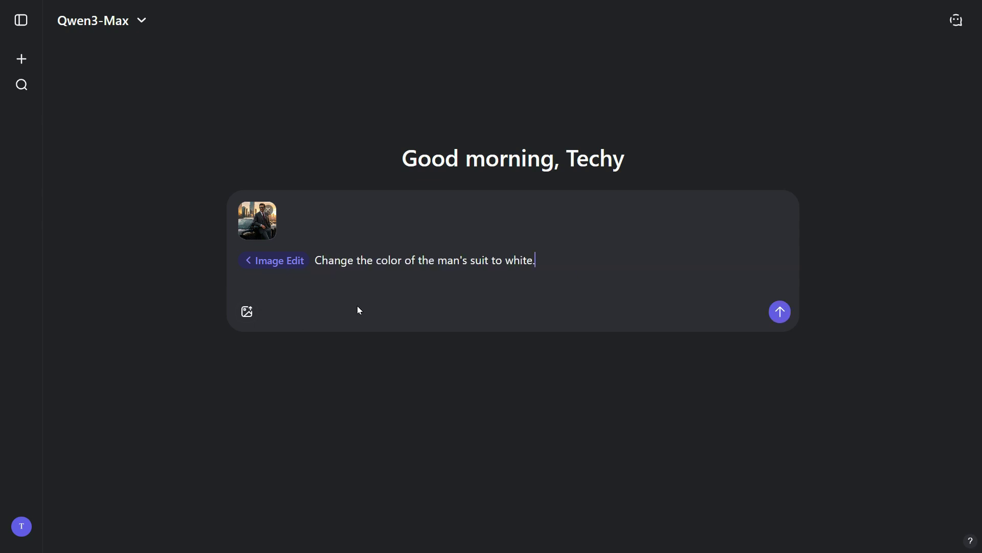
drag(321, 262, 580, 274)
click(577, 276)
click(780, 312)
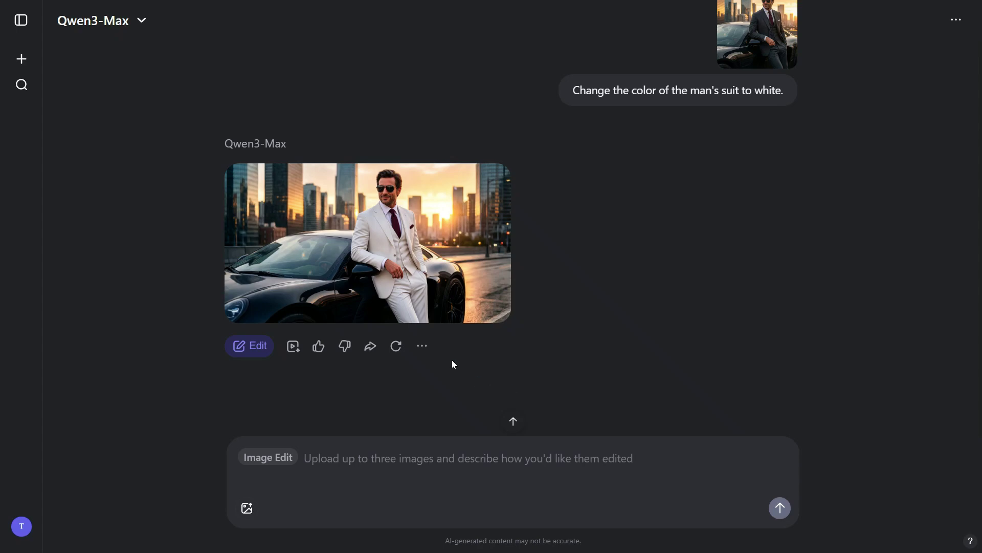
click(395, 228)
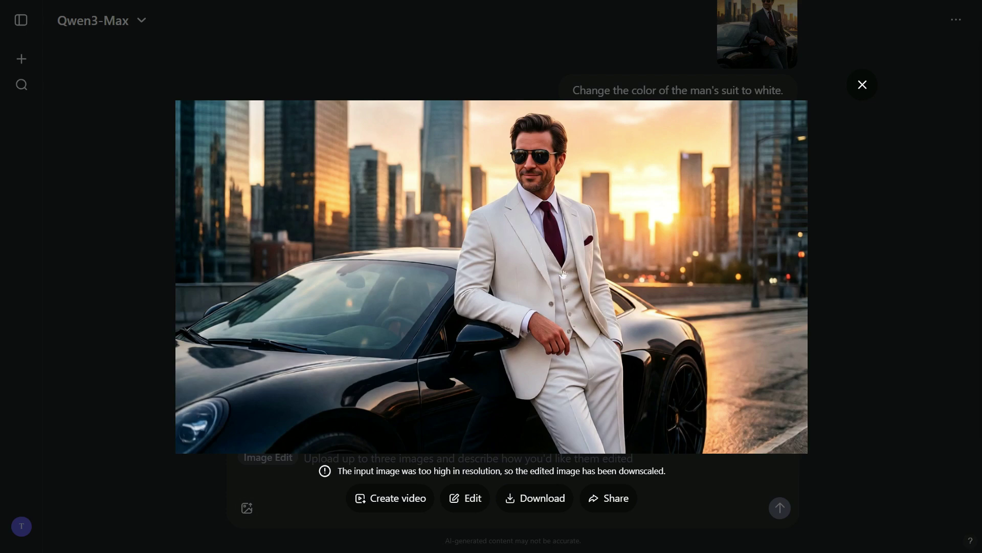
click(863, 85)
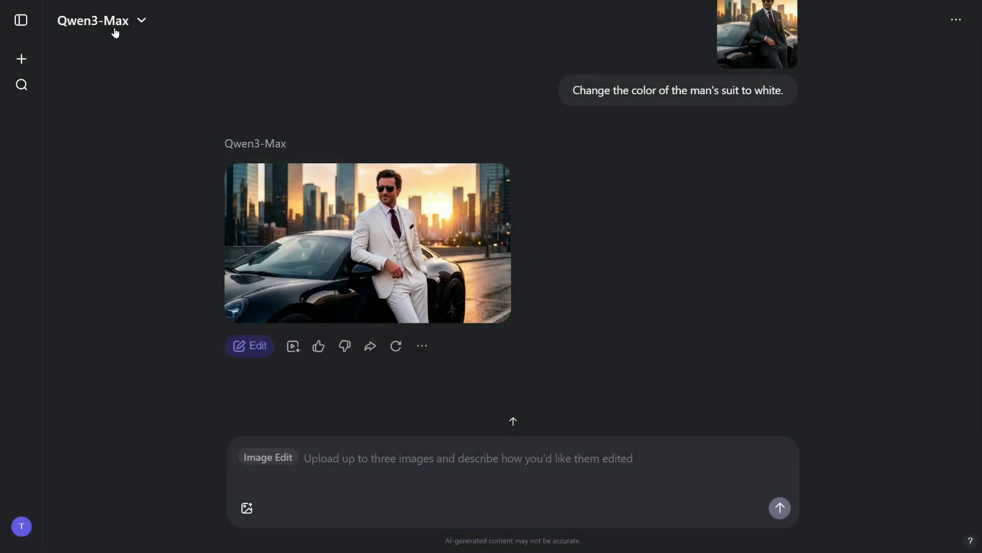
- In a new chat, generate a 16:9 image of a stylish woman with shopping bags in a Dubai mall
click(23, 20)
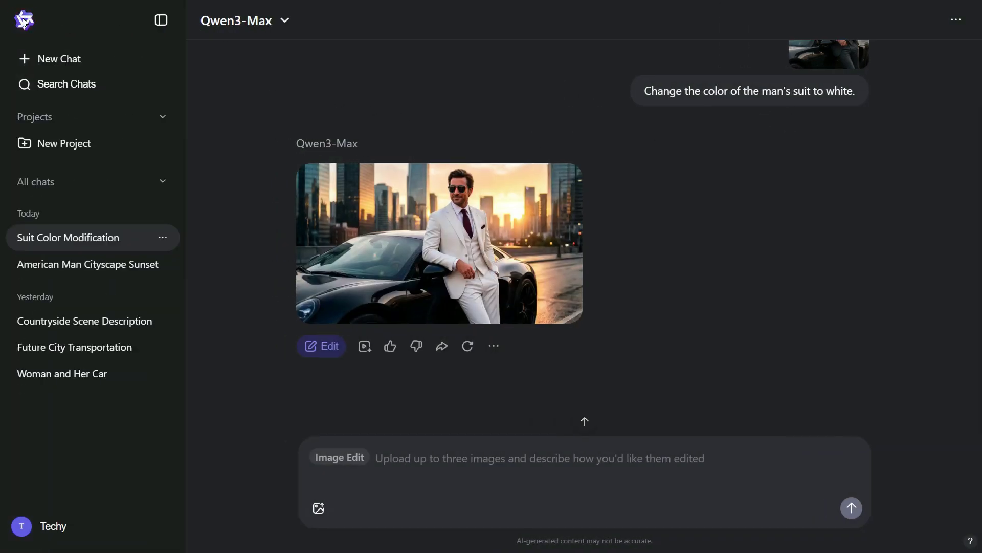
click(70, 59)
click(161, 20)
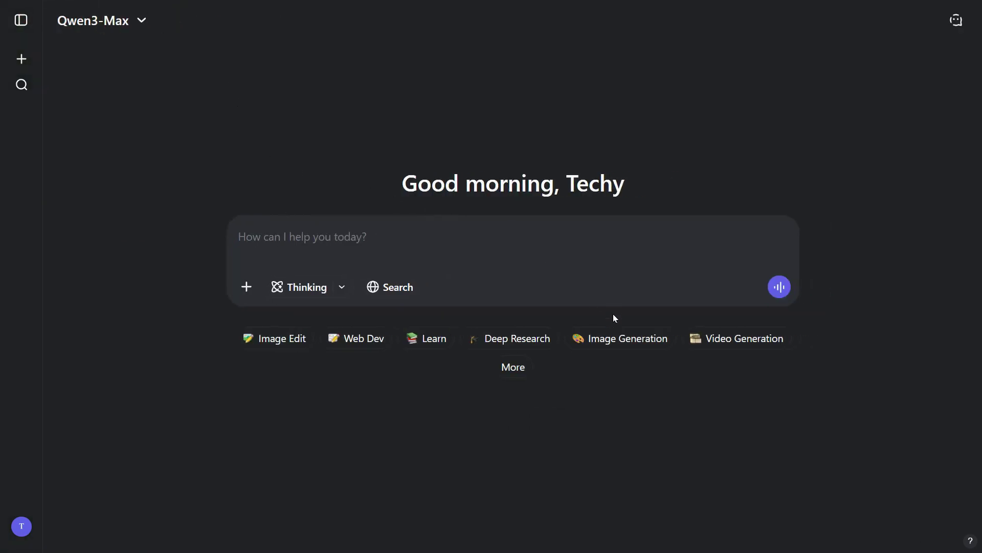
click(621, 337)
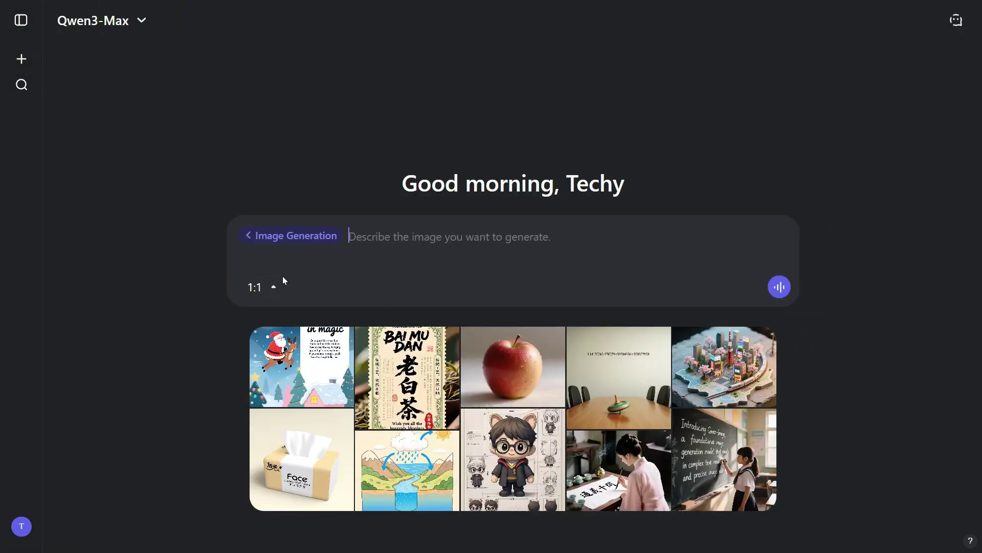
click(273, 289)
text("A luxurious Dubai shopping mall with grand architecture, high glass ceilings, and golden ambient lighting. Designer stores line the walkways, with reflections shimmering on the polished marble floor. In the center, a beautiful stylish young American woman is shopping, holding branded shopping bags. She has an elegant, confident look, wearing fashionable clothing that matches the modern Dubai vibe. The atmosphere feels vibrant, upscale, and glamorous, with other shoppers in the background and soft sunlight streaming through the skylights.")
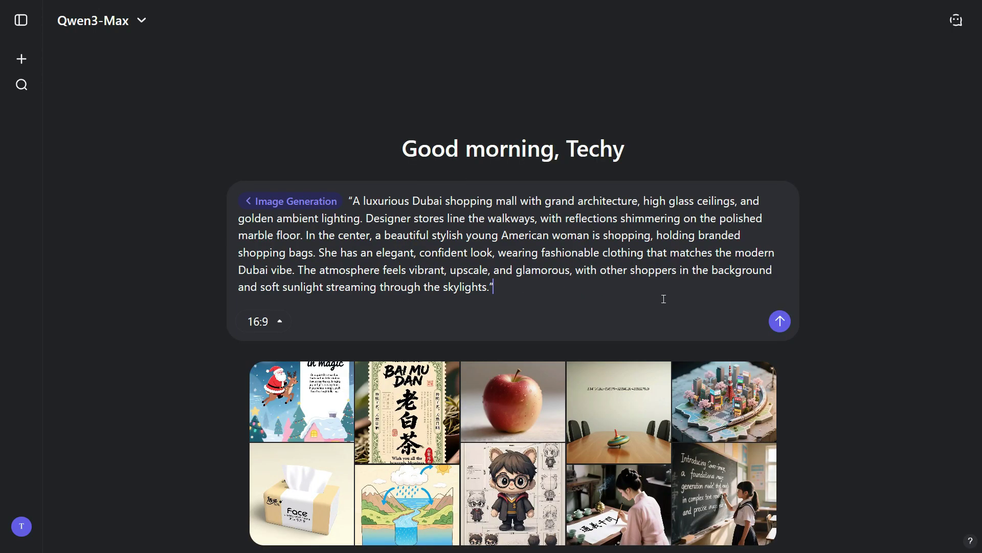
click(780, 321)
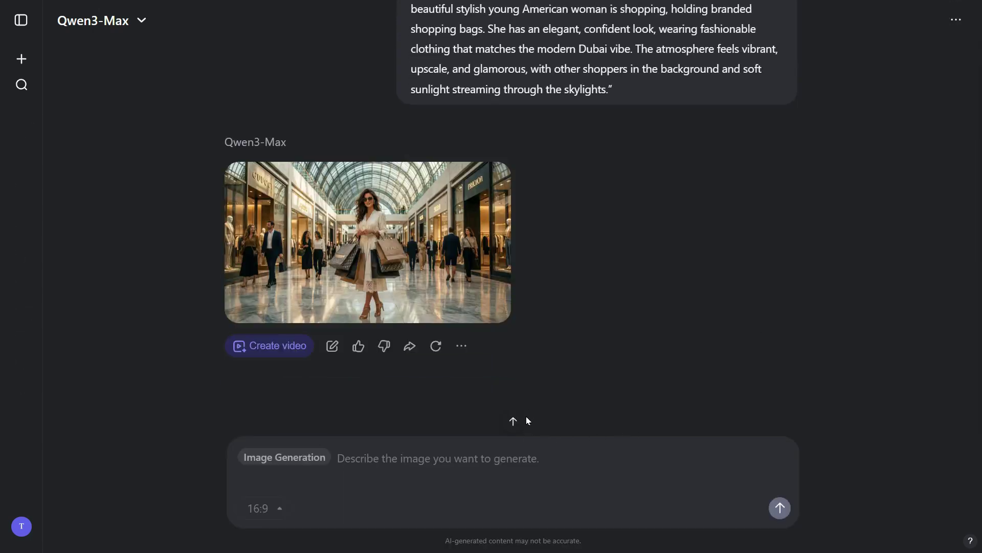
- View the Dubai mall image full size, close it, and expand the chat list
click(376, 246)
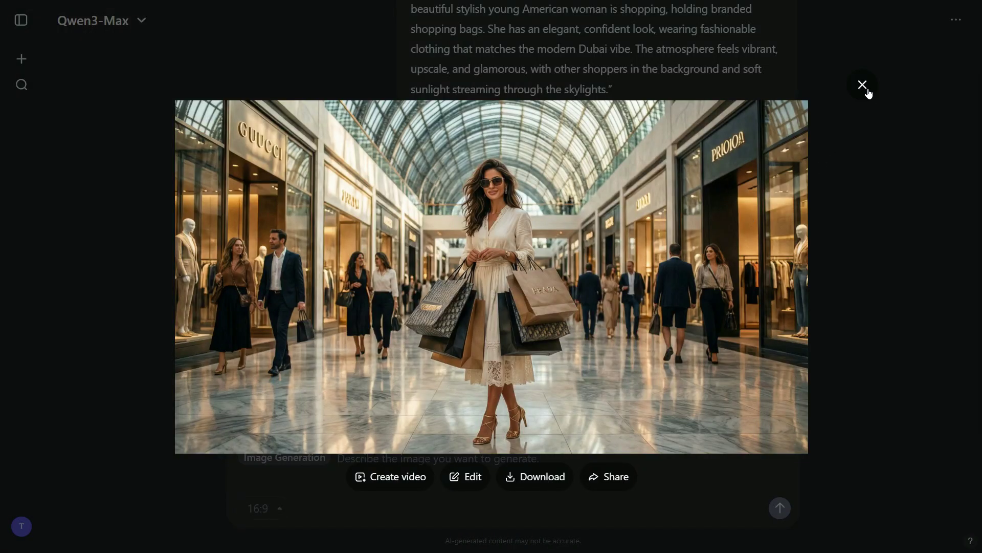
click(863, 85)
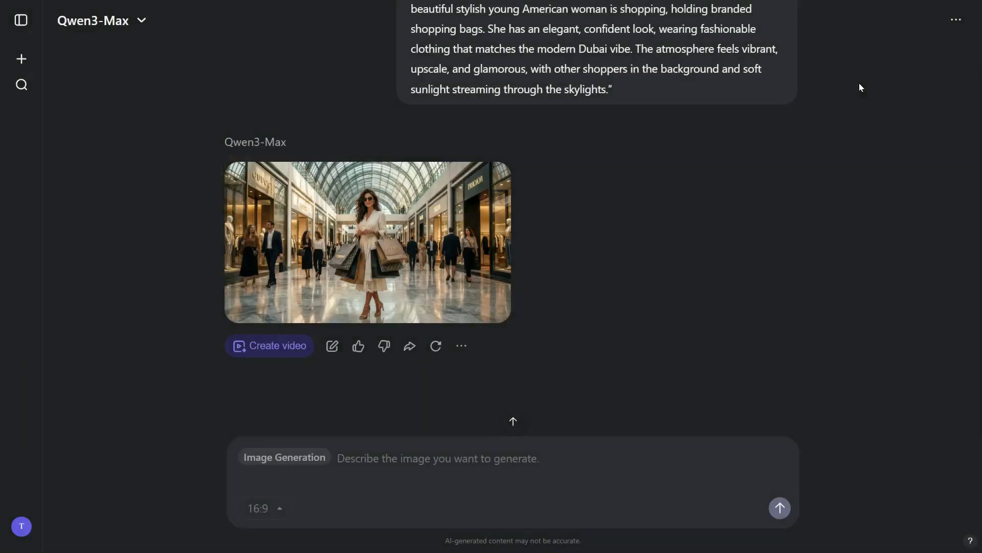
click(21, 19)
- Start a new Image Edit chat with image 1, the beach photo, attached
click(64, 61)
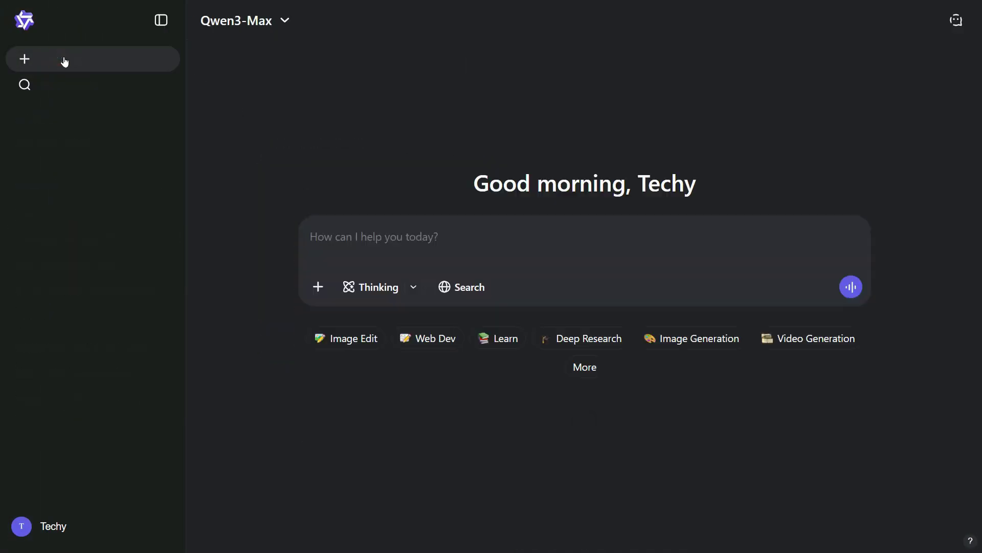
click(161, 21)
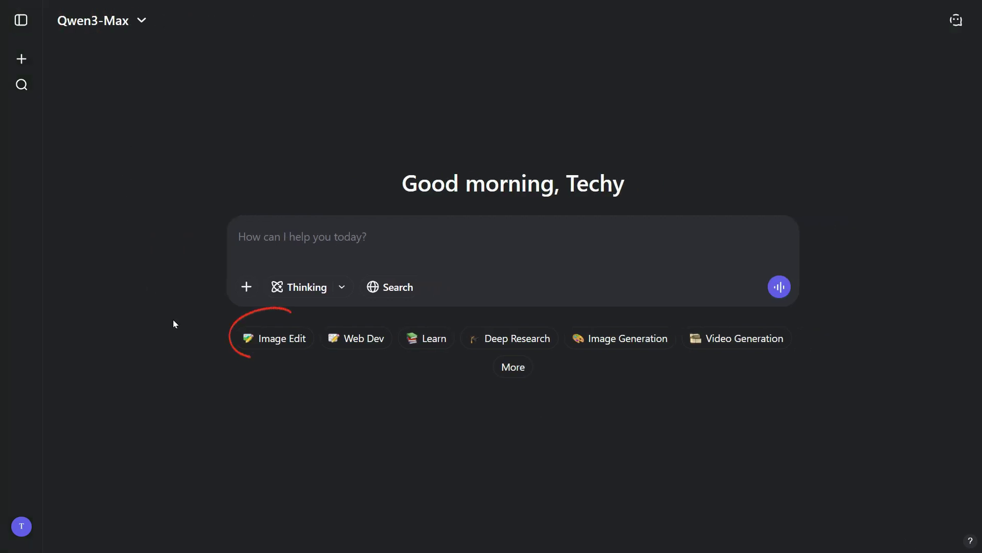
click(292, 341)
mouse_move(292, 341)
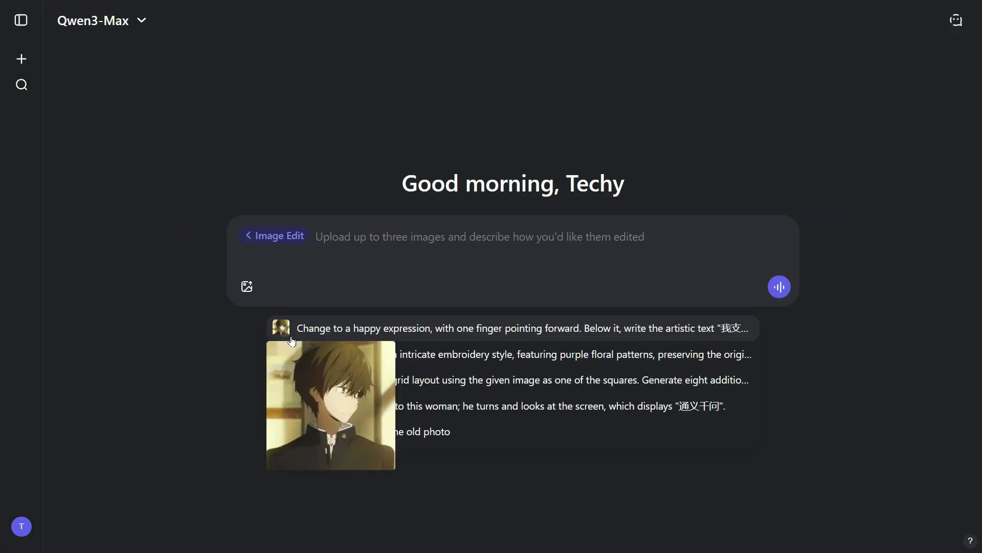
click(246, 286)
double_click(220, 168)
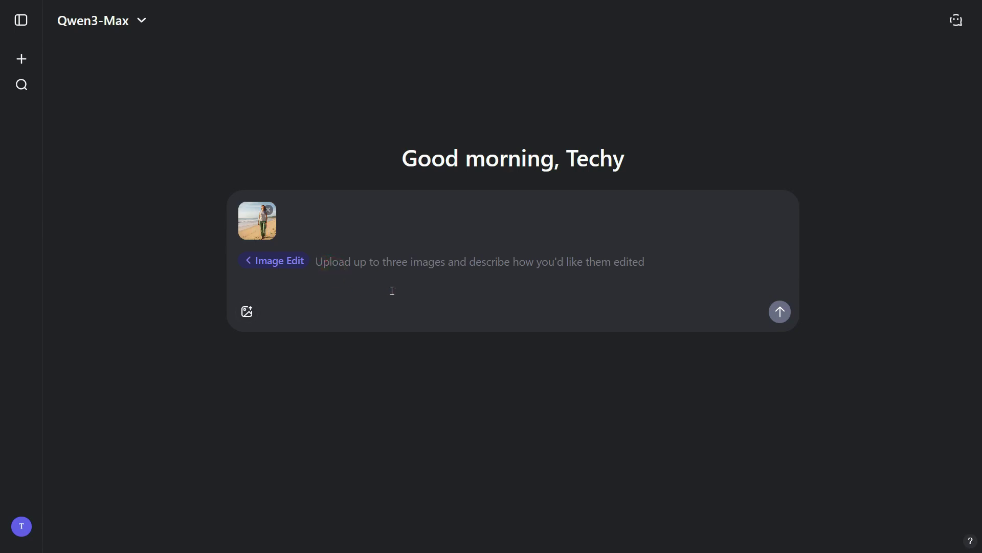
- Request replacing the beach background with a swimming pool and send the edit
text(Change the image background to show a swing pool in the background.)
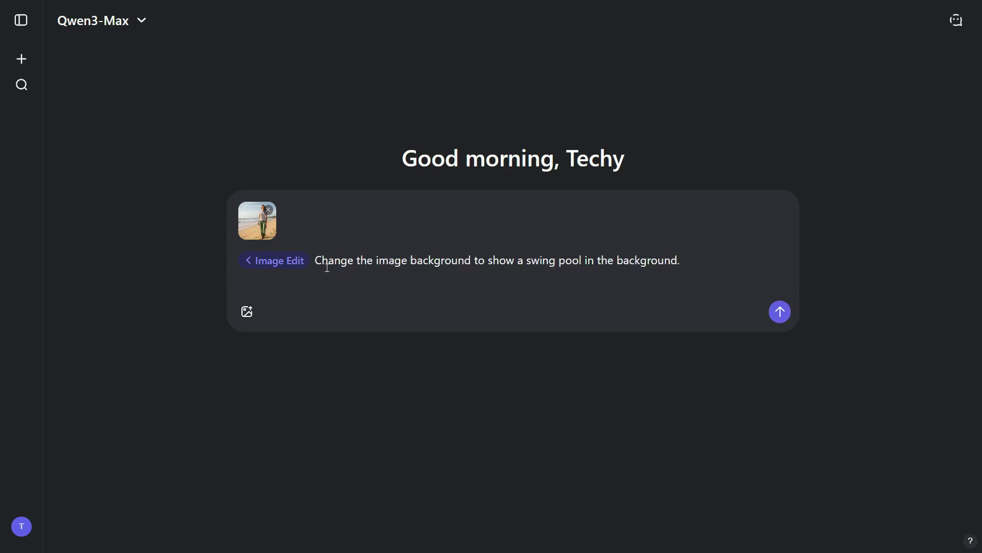
drag(320, 263, 690, 267)
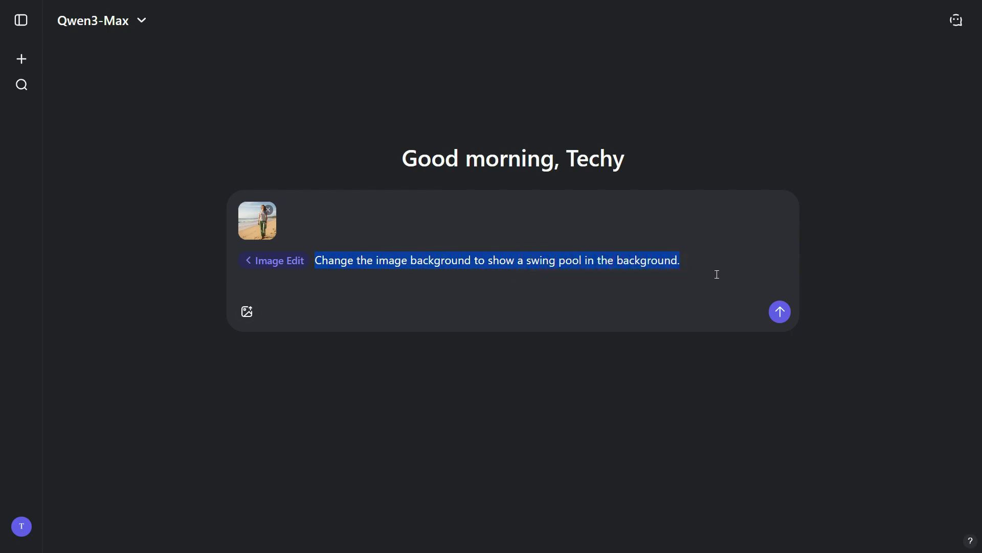
click(706, 289)
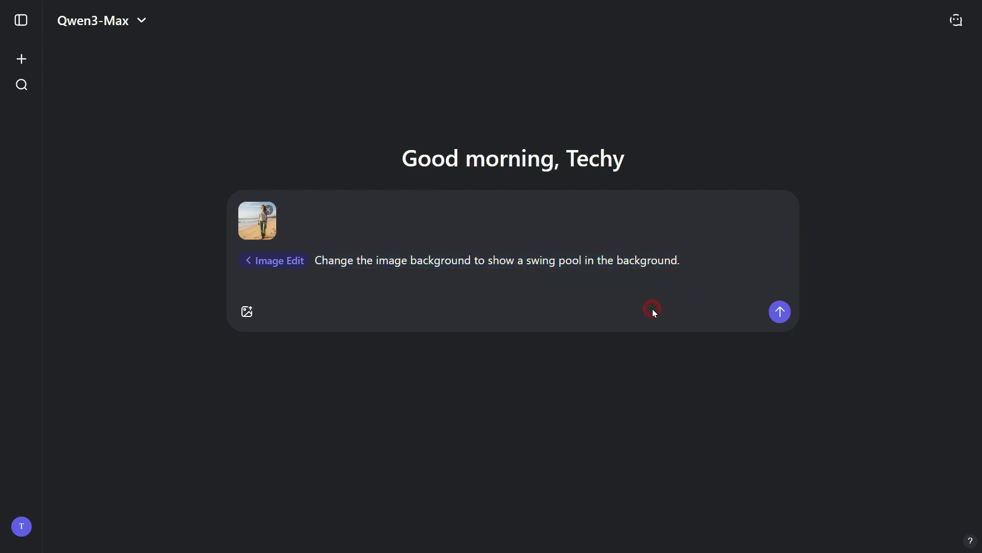
click(780, 312)
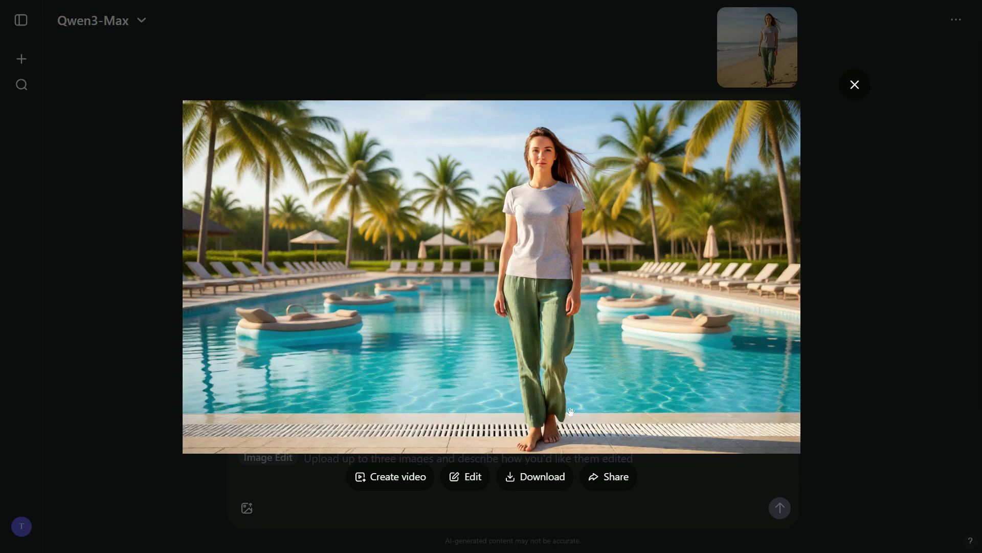
- Close the full-size view of the pool-background result
click(854, 85)
scroll(329, 462, down, 1)
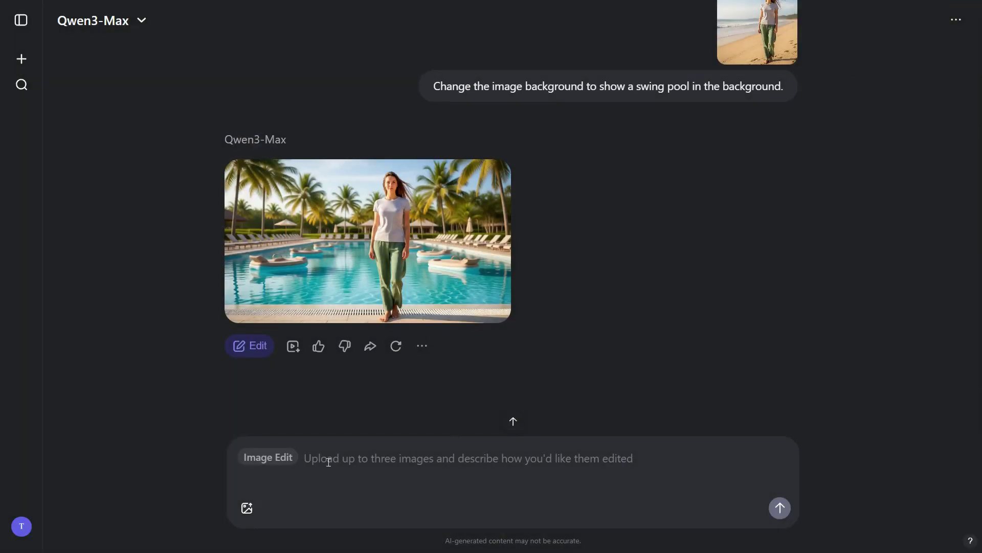
- Upload image 2 of the suited man and request a sunny park background with him leaning on a tree
click(247, 508)
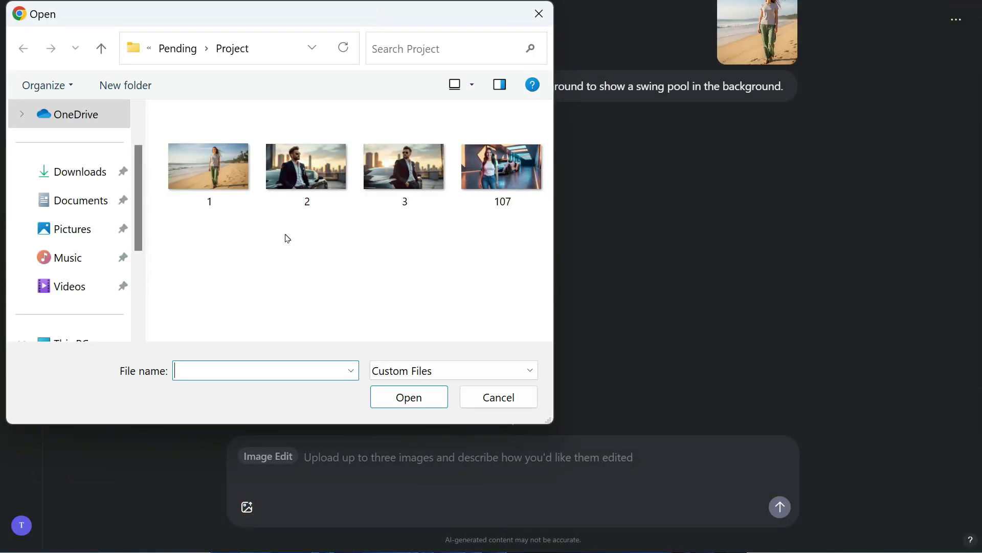
double_click(314, 166)
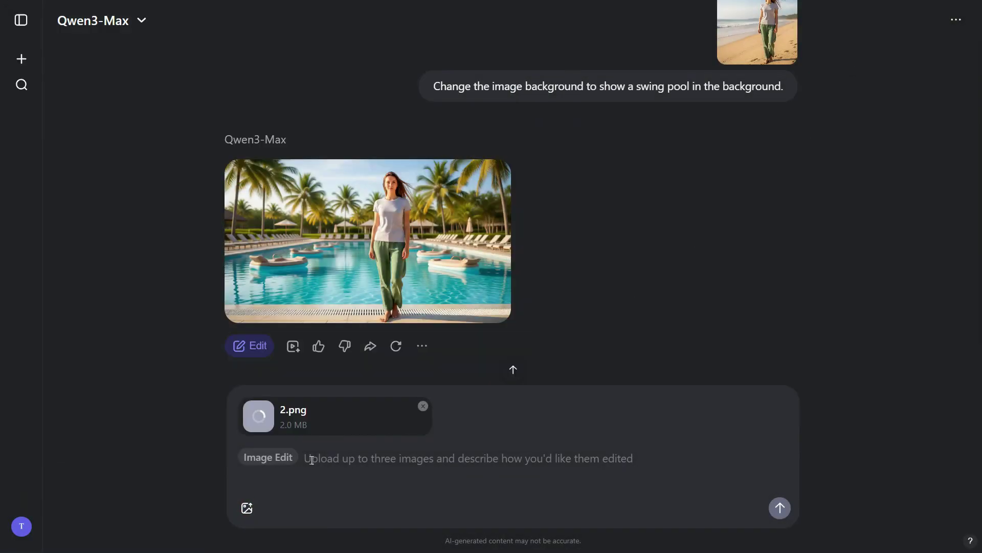
text(Change the background of the image to show this man leaning against a tree in the park. The person's entire body should be shown in the image.)
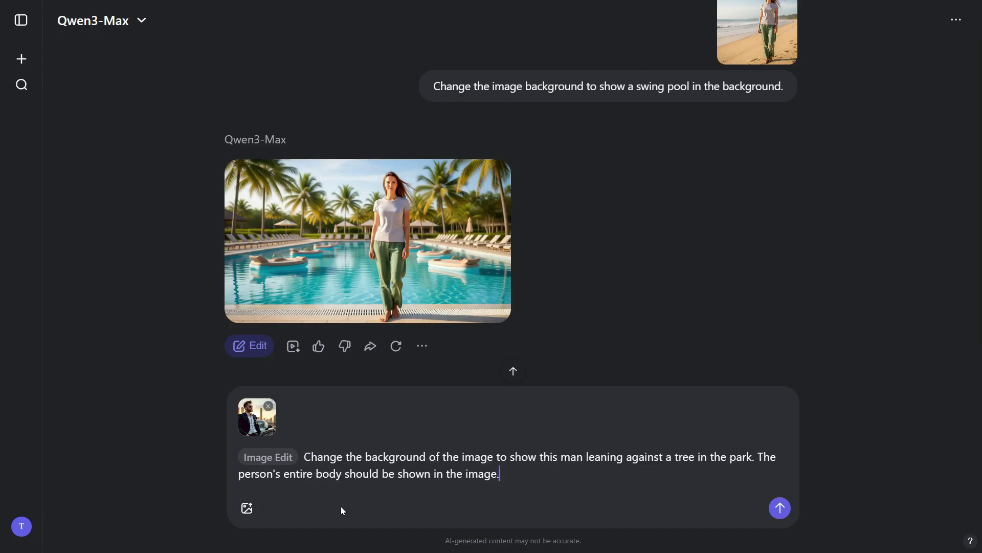
drag(310, 461, 566, 479)
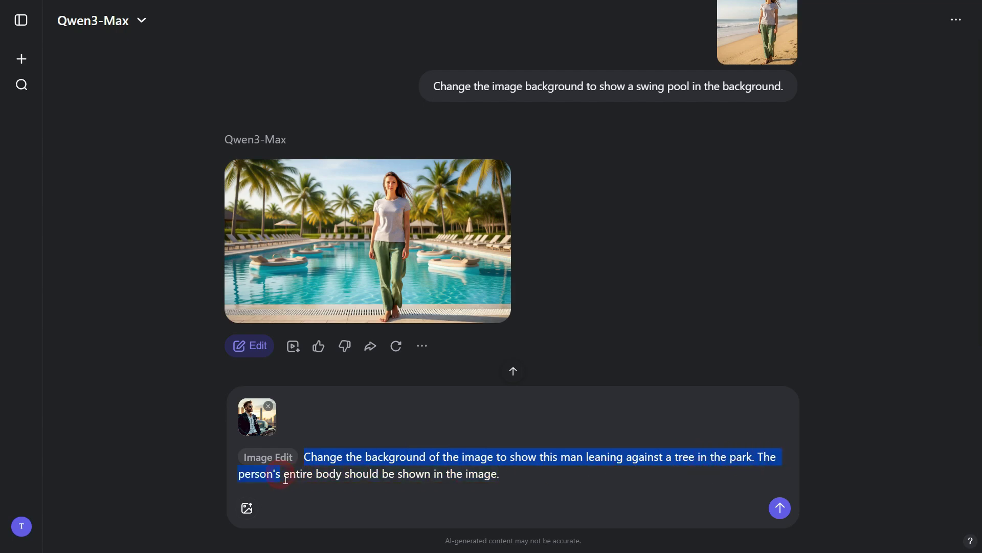
click(533, 485)
click(780, 507)
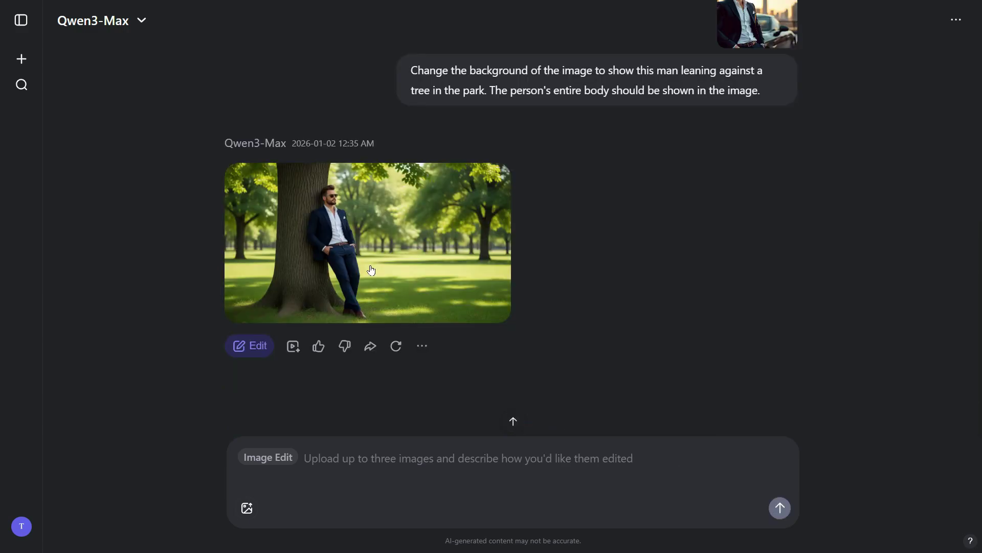
- Preview the park-edited image of the suited man full size
click(356, 232)
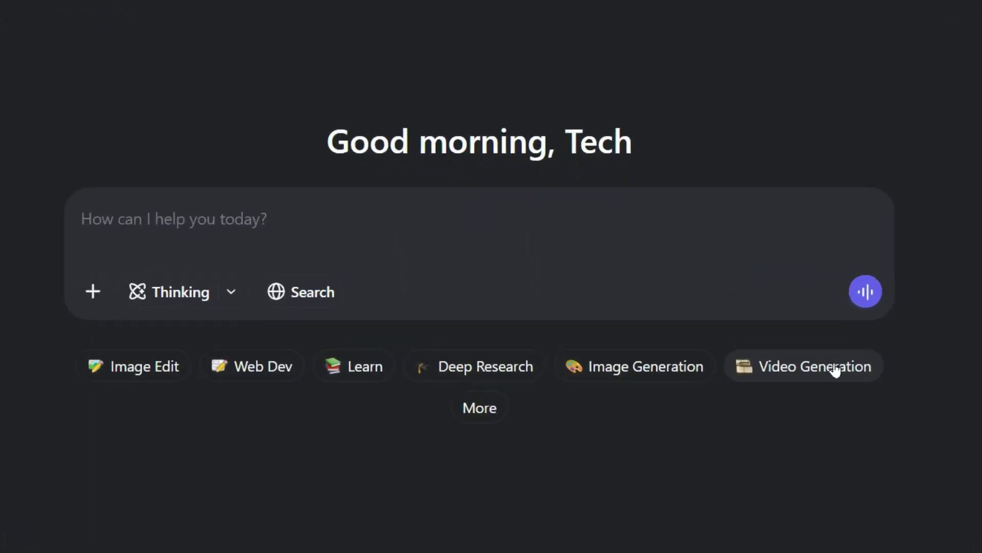
- In Video Generation mode, attach image 107 of the woman and her car as the first frame
click(834, 368)
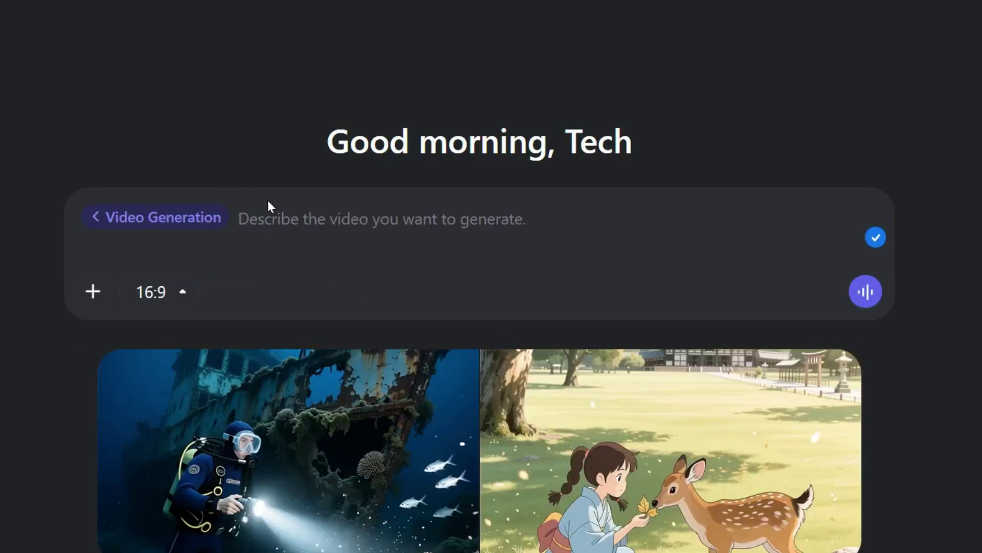
click(96, 292)
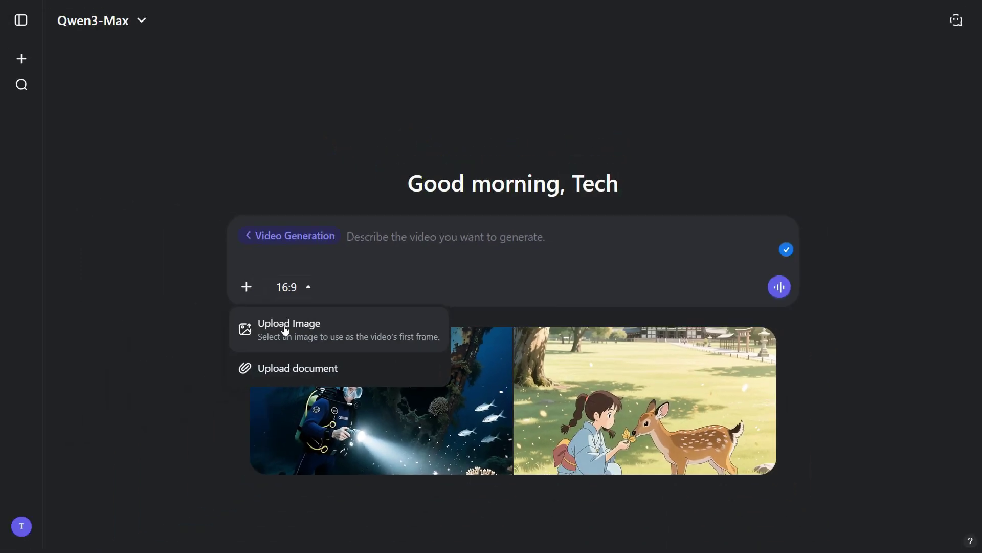
click(286, 332)
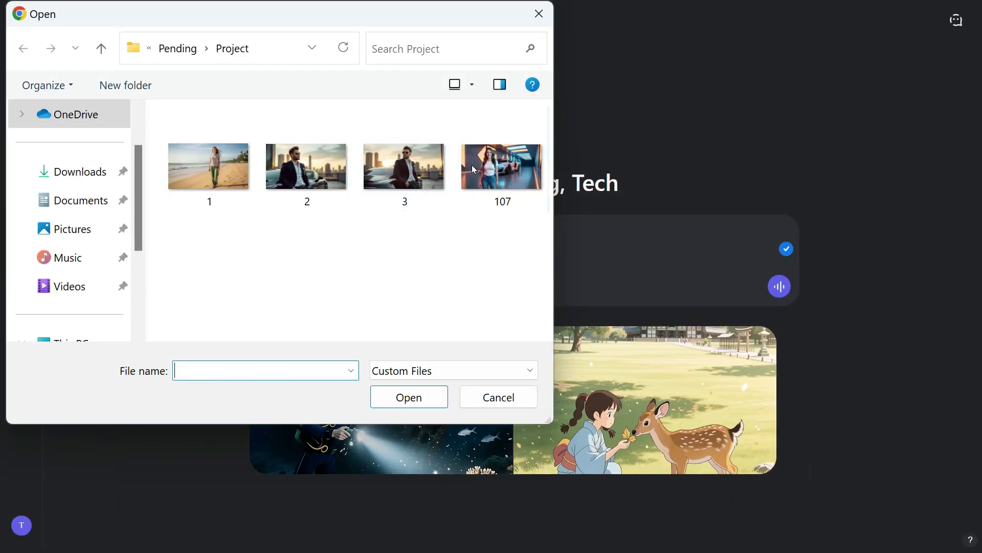
double_click(505, 166)
- Paste the woman's proud car-praising prompt and send the image-to-video request
click(352, 260)
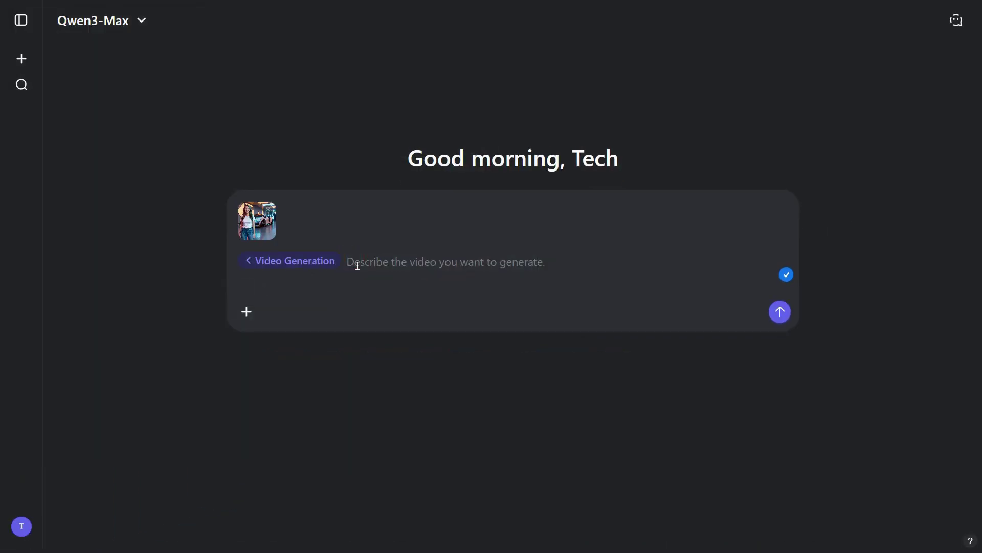
text(A woman is proudly talking about her beautiful car, "Look at this beauty! It’s not just a car—it’s my comfort.)
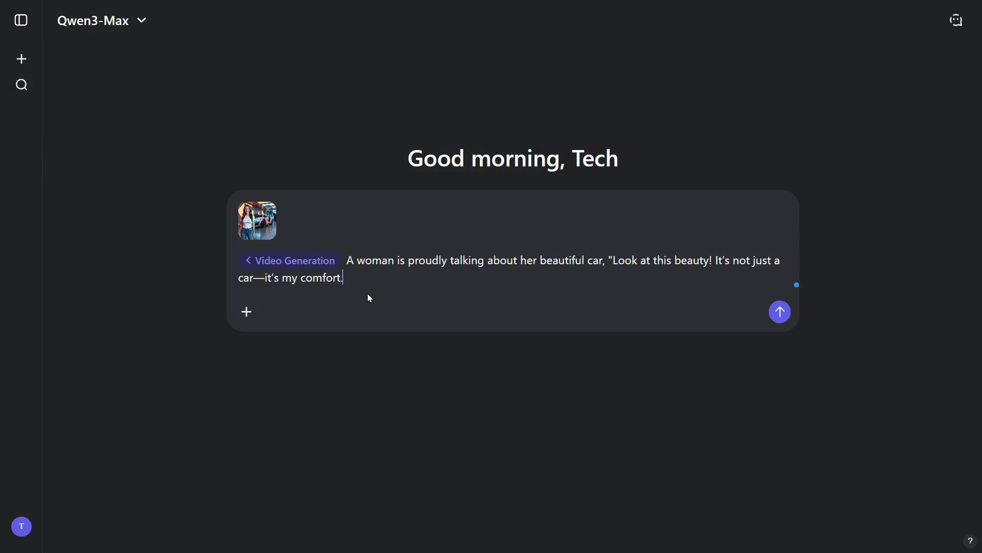
drag(352, 267, 782, 277)
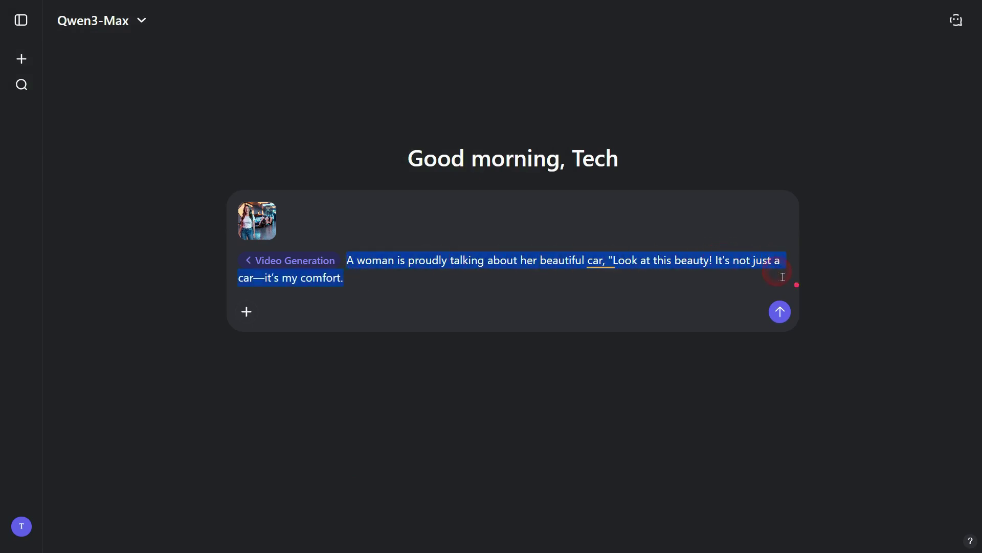
click(371, 287)
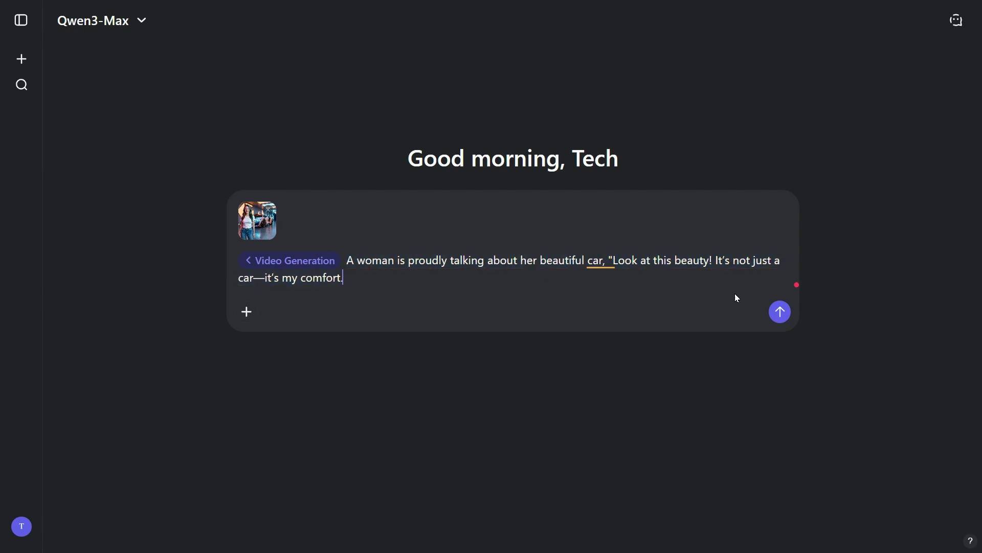
click(781, 311)
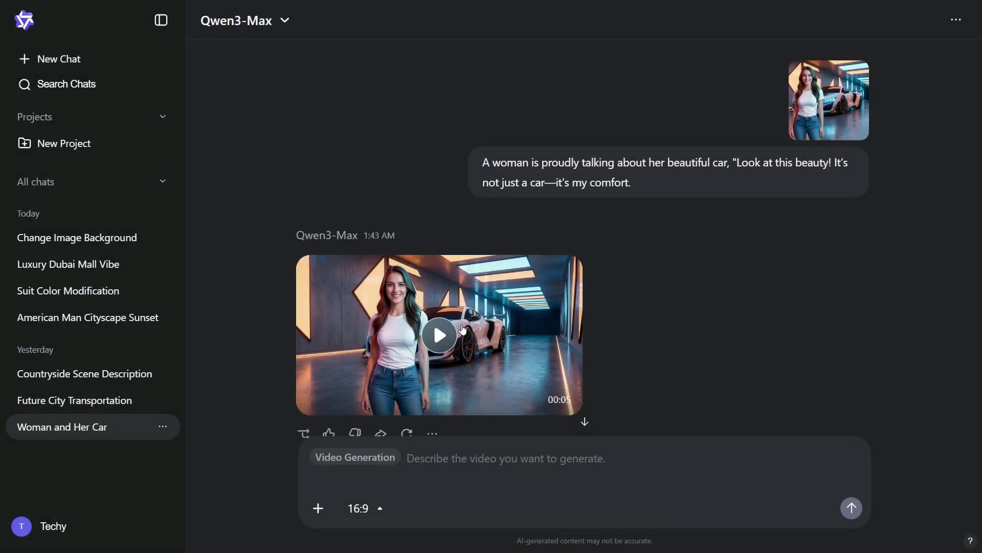
- Play the finished 5-second woman-and-car video full screen, then close the viewer
click(439, 335)
click(170, 451)
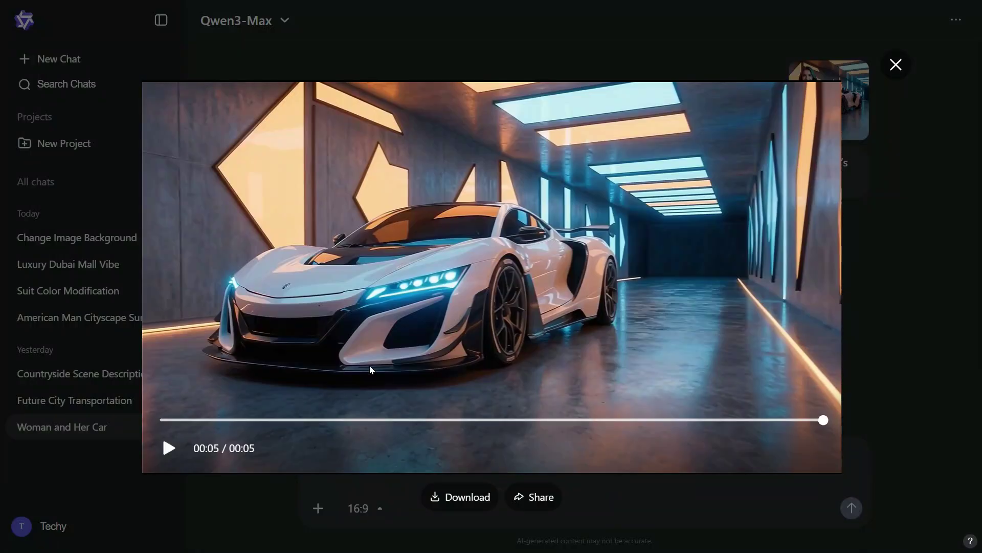
click(896, 65)
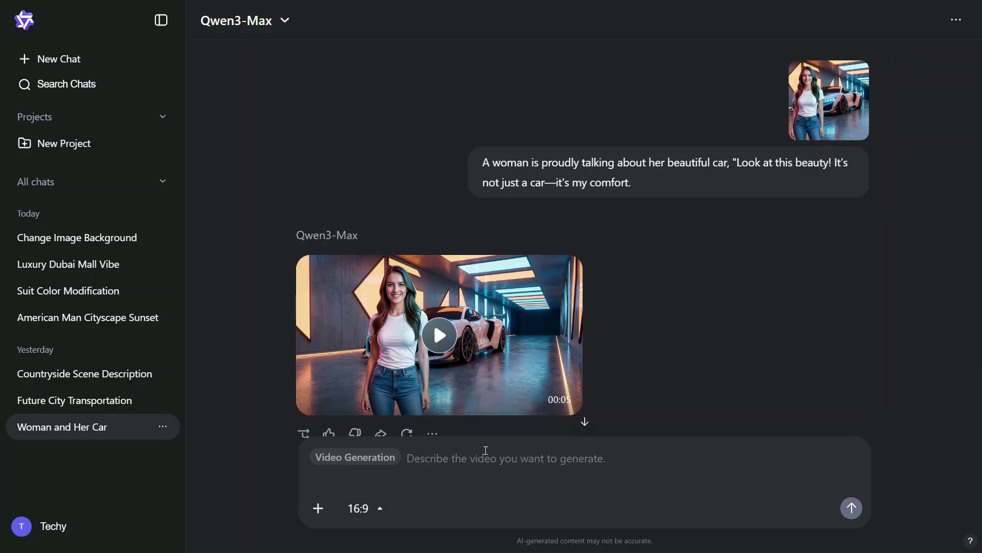
- At the bottom of the chat, attach image 2 of the suited man by his car as the first frame
click(584, 421)
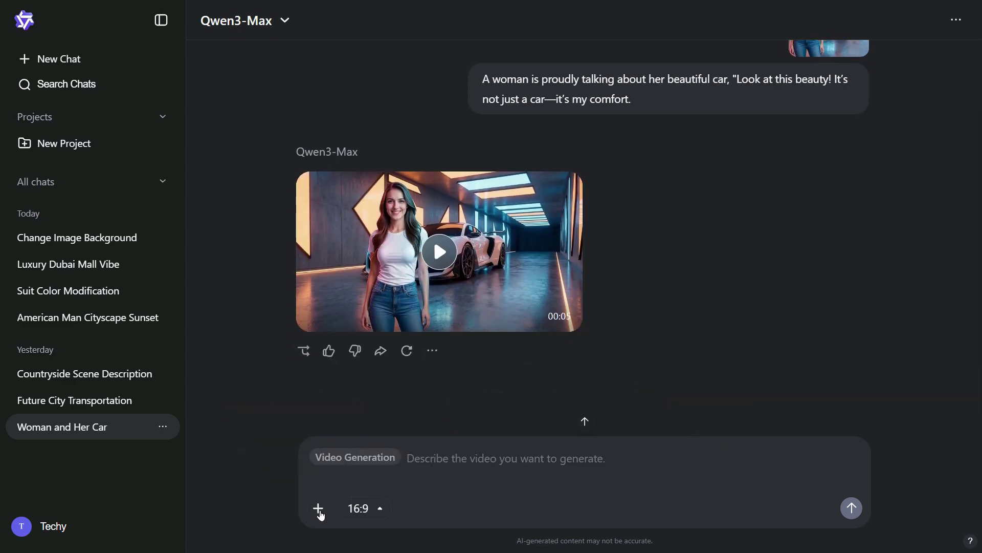
click(319, 509)
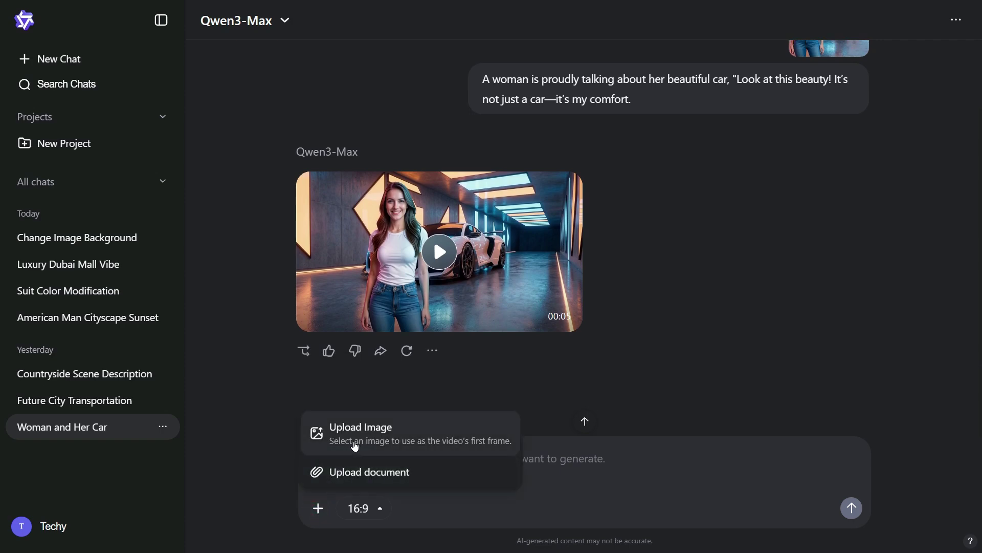
click(358, 428)
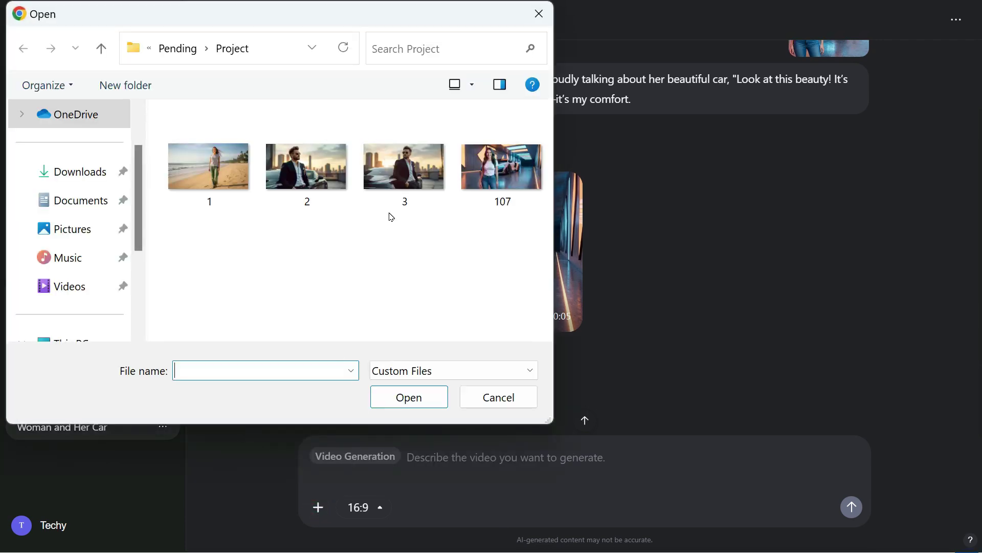
double_click(305, 167)
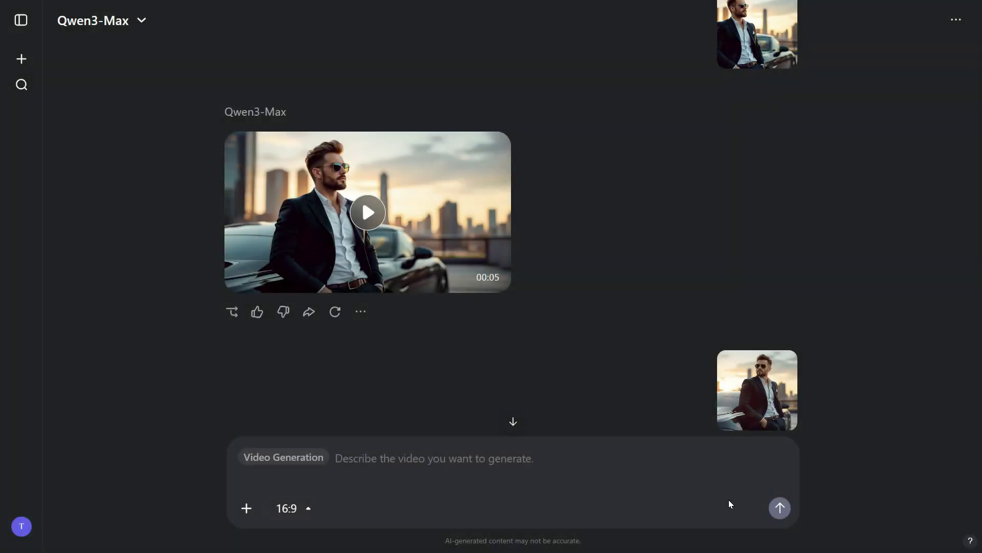
- Open the man-and-car video in the full-screen player
click(366, 211)
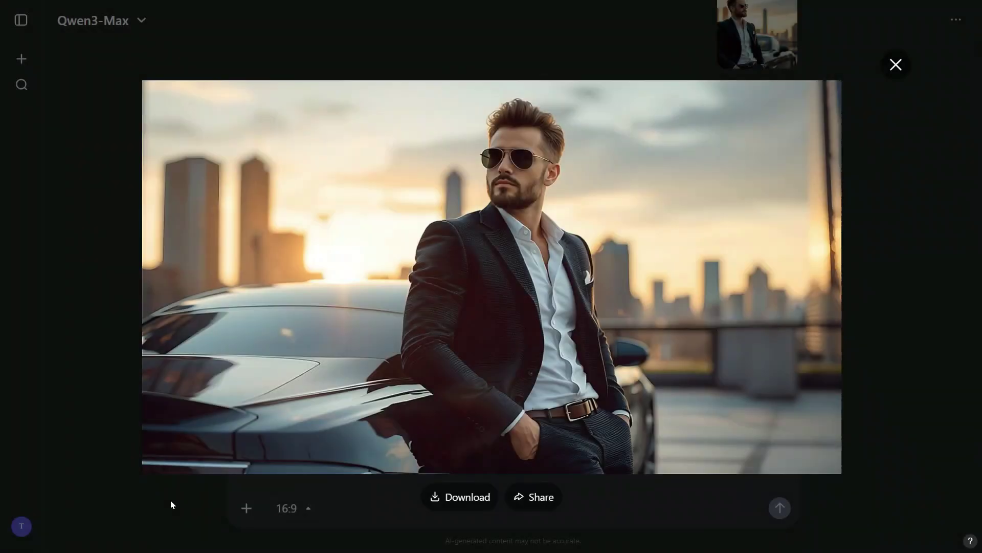
- Save the video's final frame as videoframe_5041
mouse_move(518, 212)
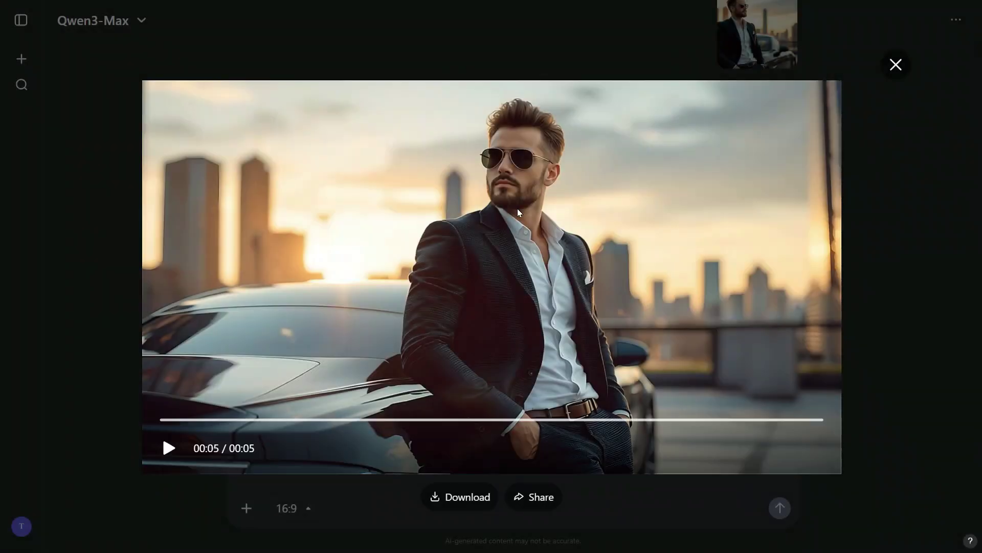
right_click(577, 211)
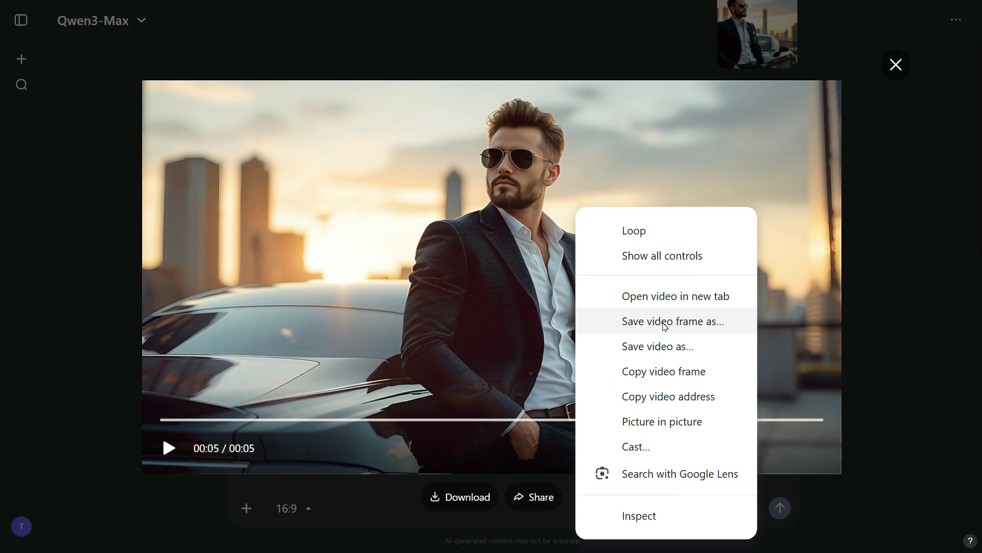
click(665, 322)
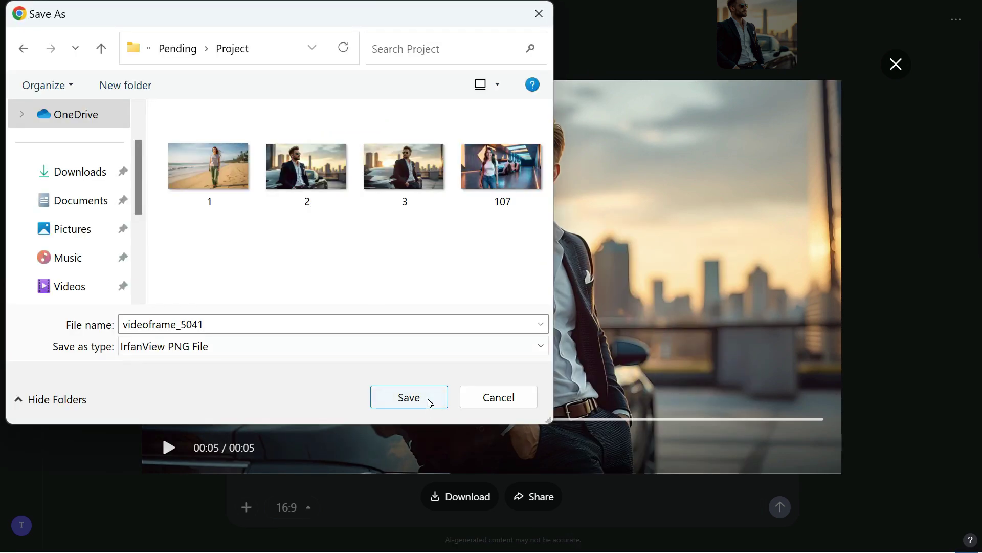
click(427, 397)
- Close the viewer and attach videoframe_5041 as the first frame of a new video
click(896, 64)
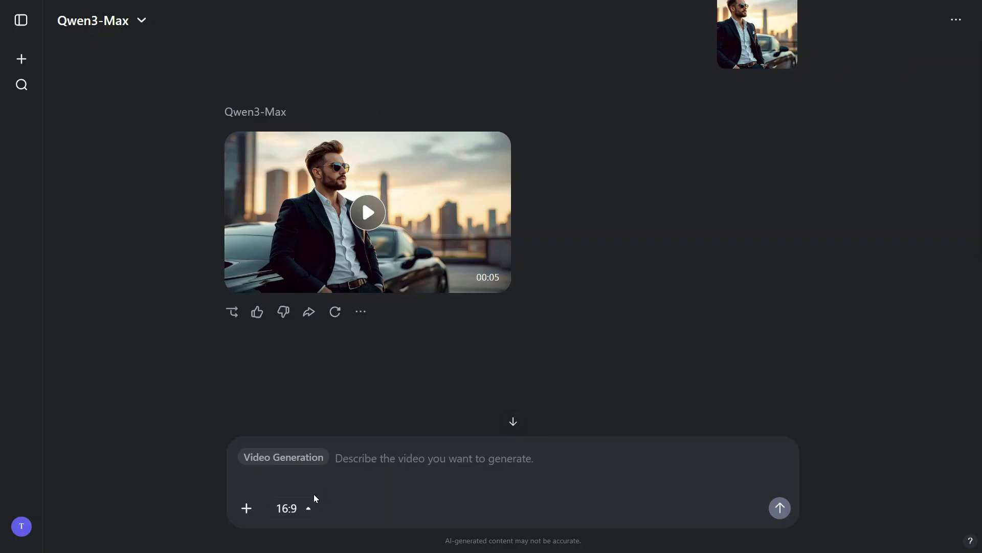
click(268, 434)
double_click(212, 287)
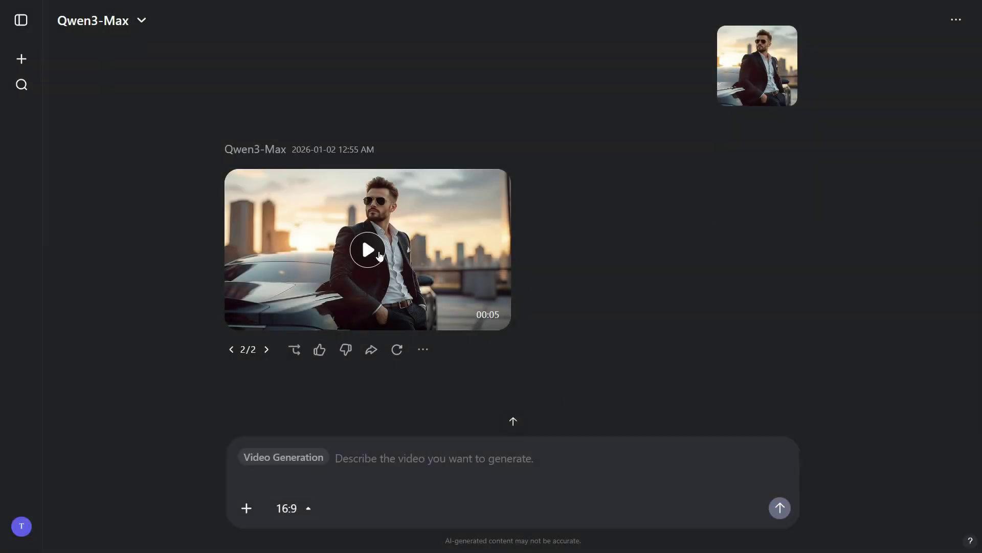
- Generate the continuation clip from videoframe_5041 and play the 5-second result
click(356, 240)
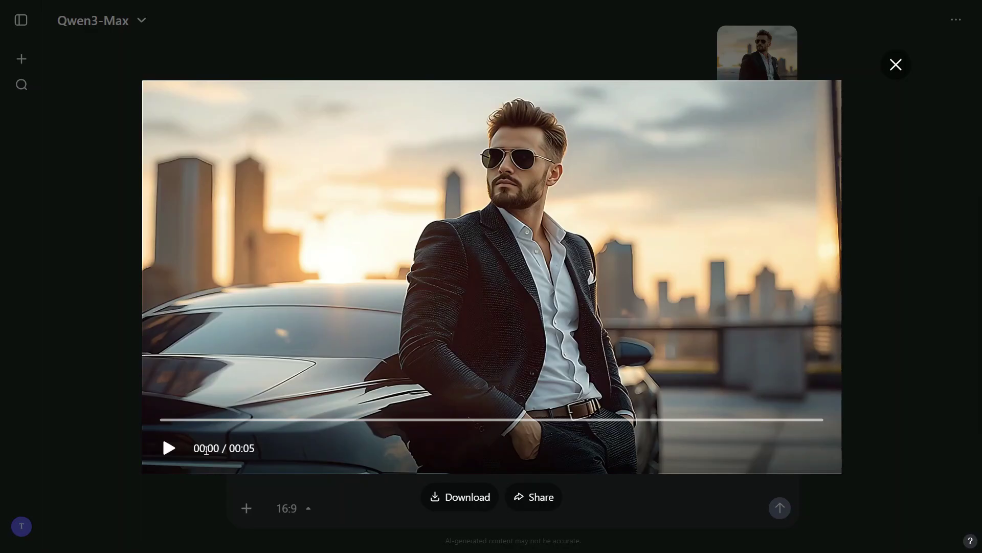
click(168, 448)
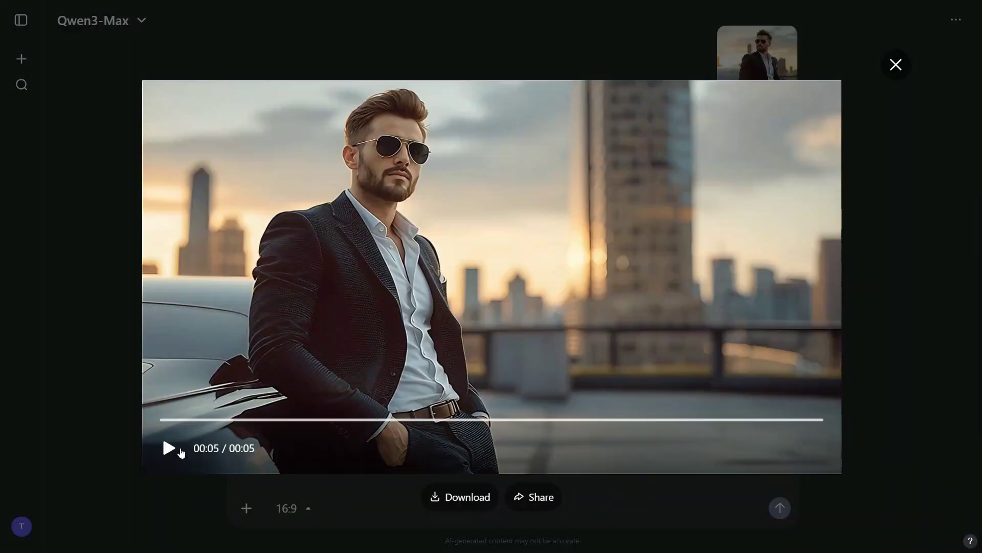
- Close the player and start a new chat
click(895, 64)
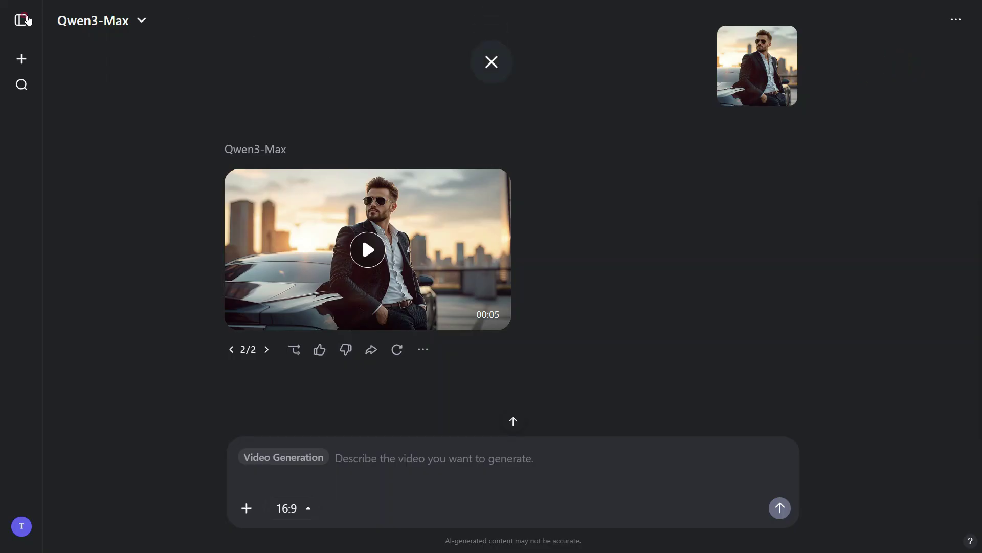
click(21, 20)
click(57, 60)
click(161, 20)
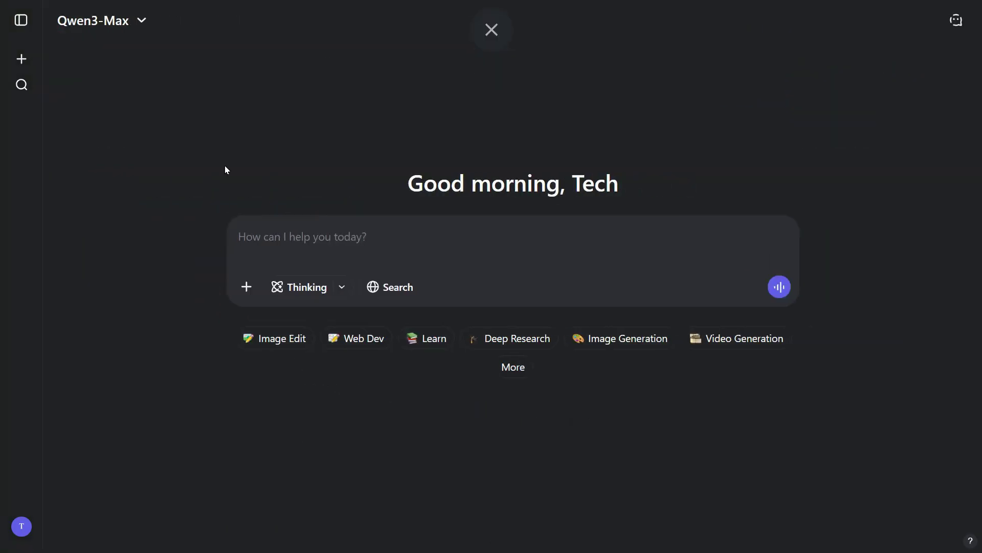
- Generate a 16:9 video from the pasted future-city transportation prompt
click(741, 340)
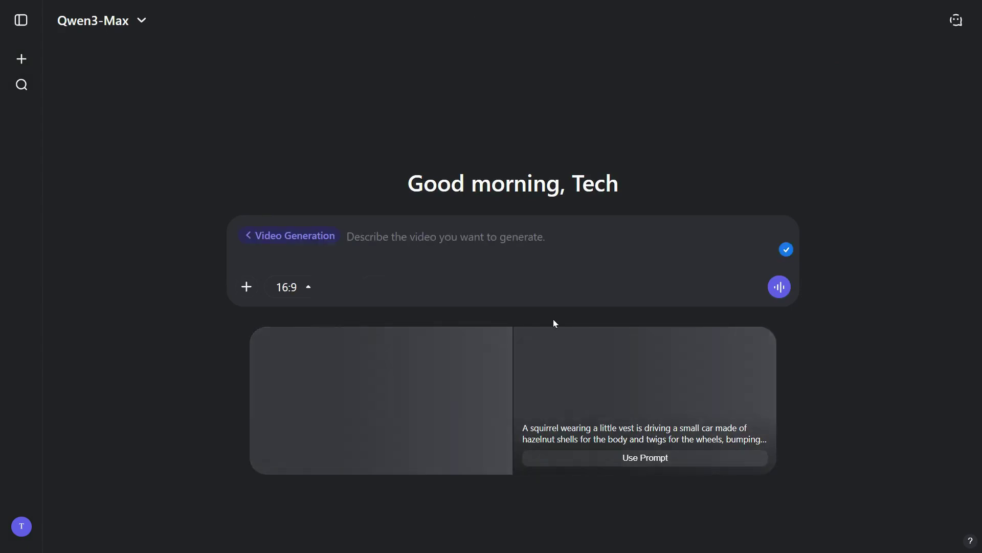
click(309, 288)
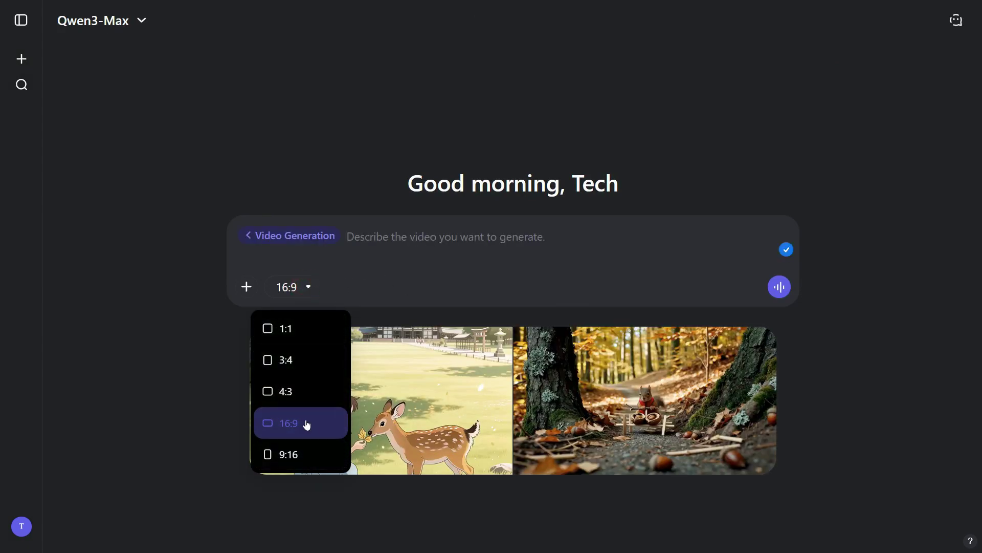
click(306, 425)
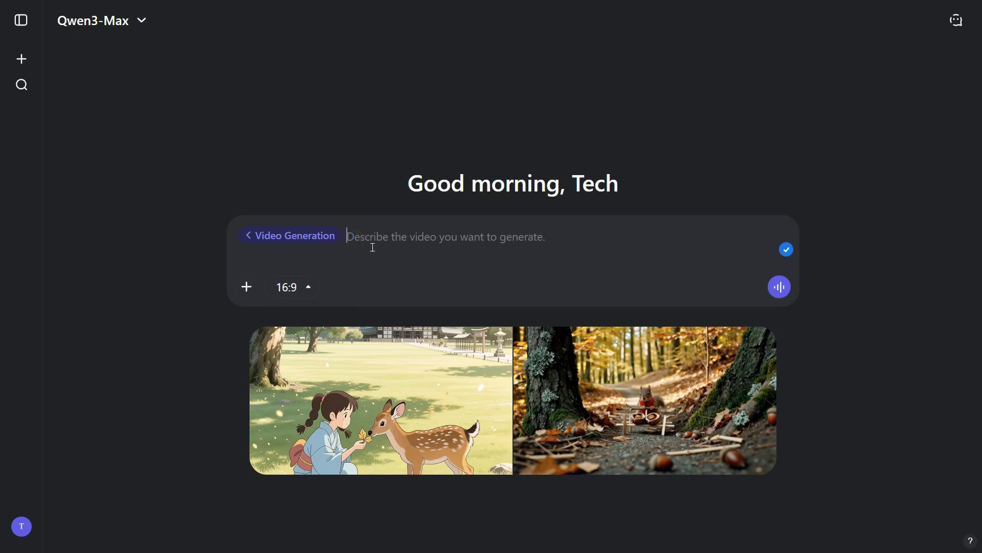
text(Generate a video that simulates the transportation system of the city of the future, showing self-driving cars, drone deliveries and an efficient public transportation network. The video should have a high-tech feel, using 3D animation and dynamic graphics.)
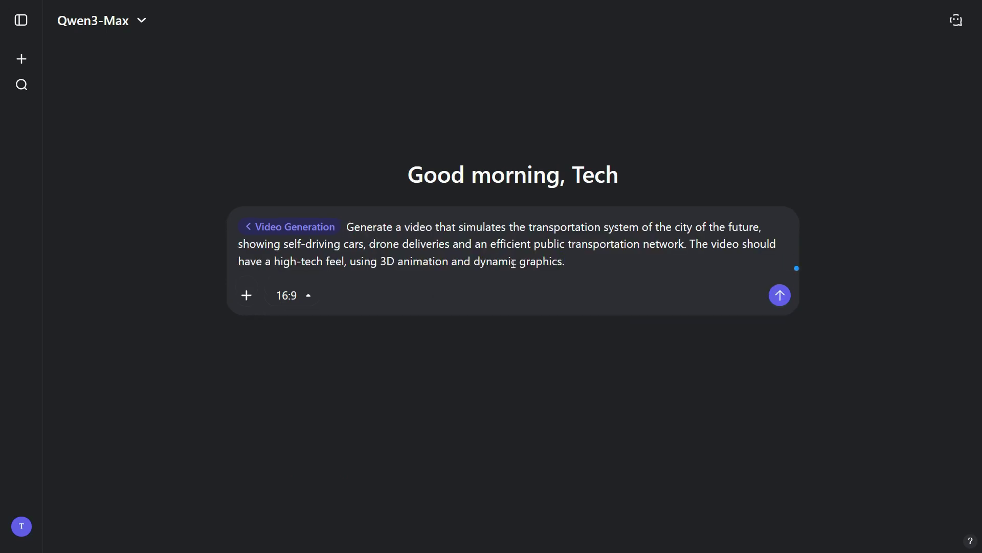
click(780, 295)
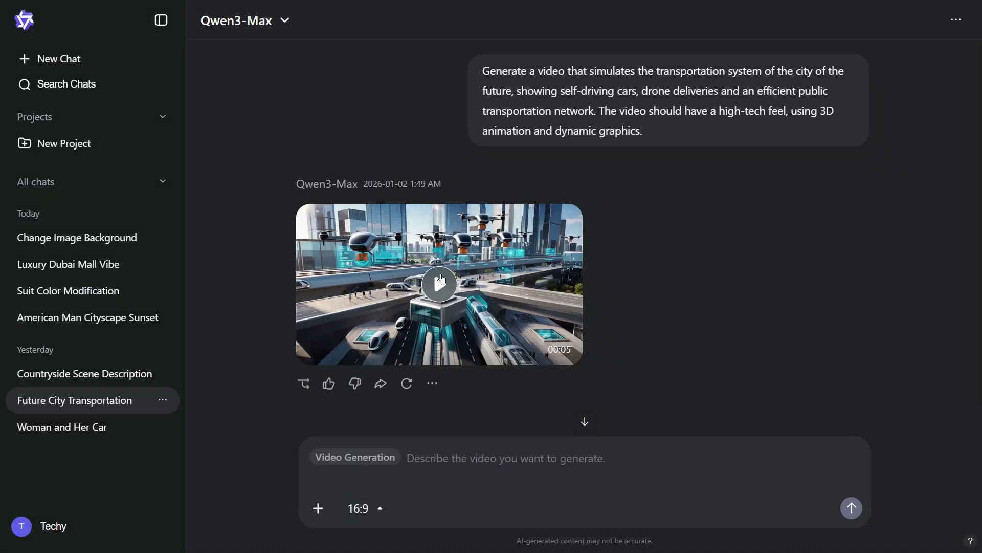
click(437, 287)
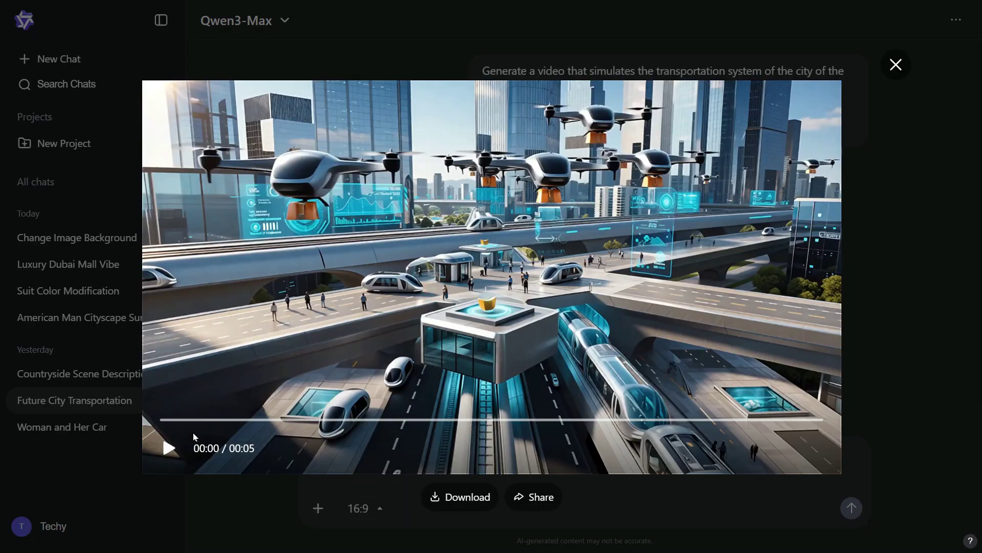